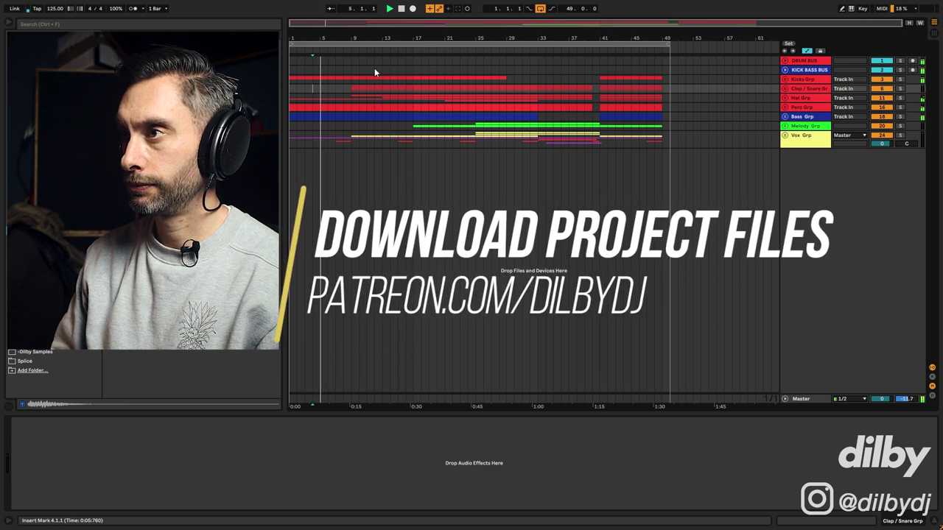
Play through the arrangement from several points and close the open tape machine plug-in window.
{"action": "left_click", "coordinate": [374, 67]}
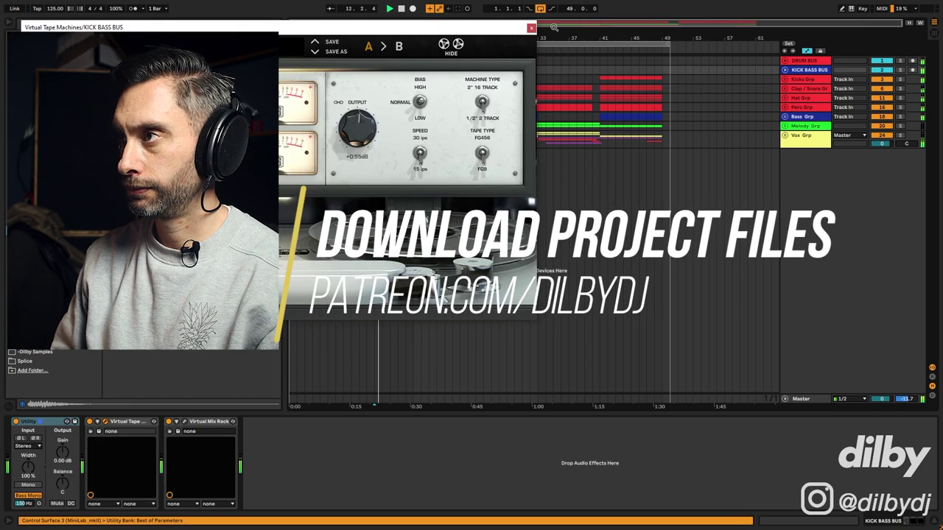
{"action": "left_click", "coordinate": [532, 28]}
{"action": "left_click", "coordinate": [399, 127]}
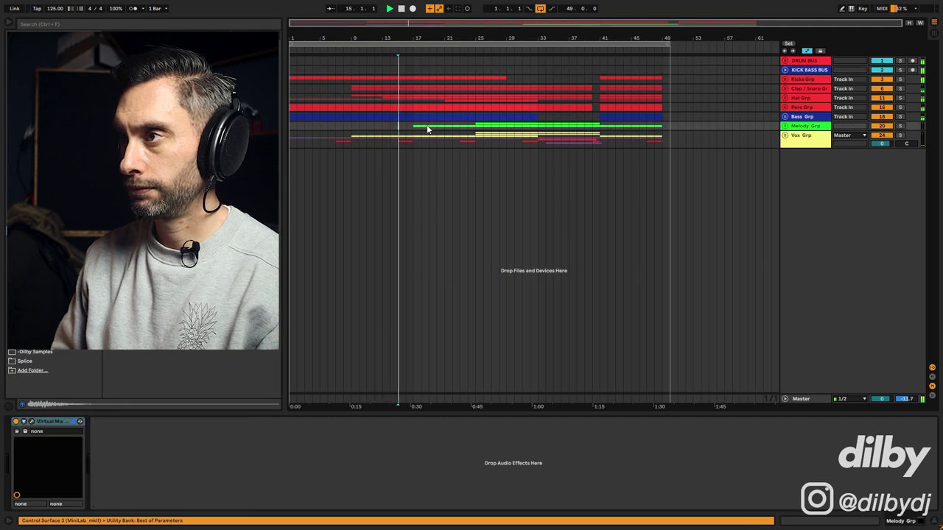
{"action": "left_click", "coordinate": [444, 48]}
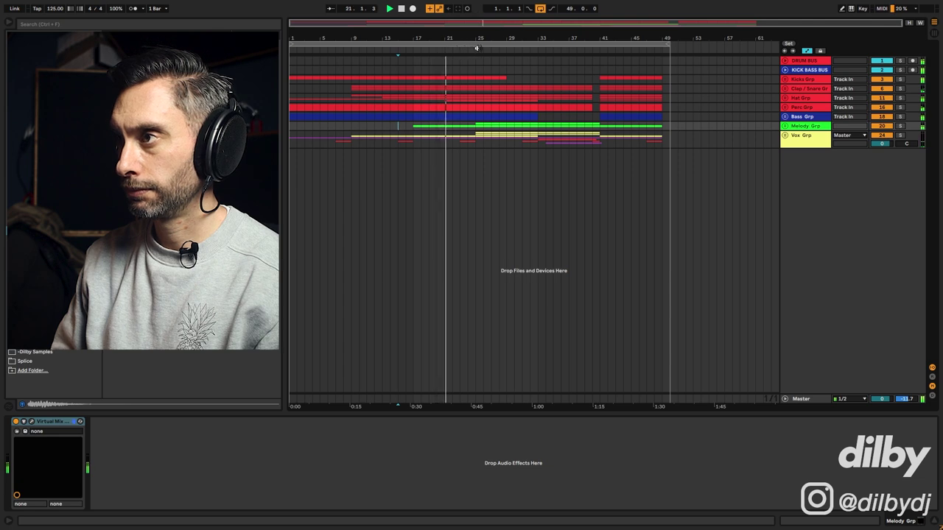
{"action": "left_click", "coordinate": [476, 48]}
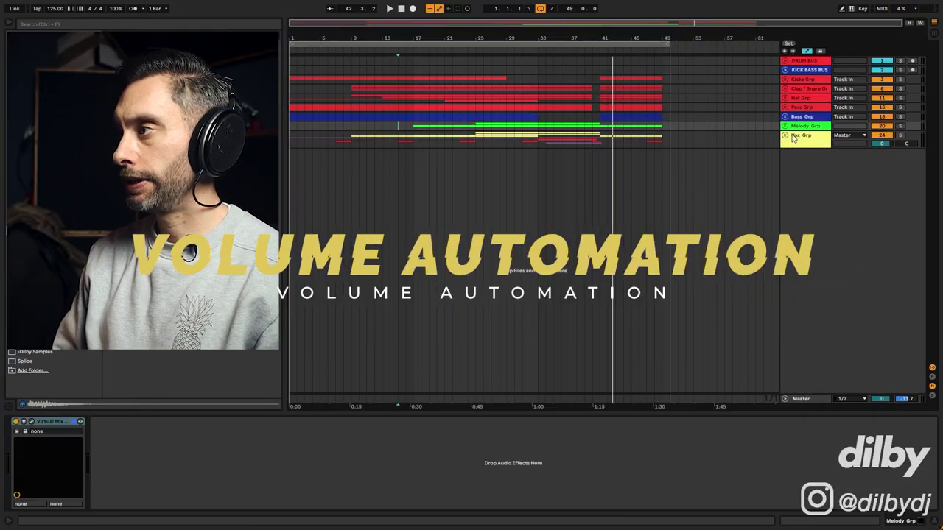
Unfold the Melody group and play the arrangement from bar 24 to hear the string part come in.
{"action": "left_click", "coordinate": [803, 129]}
{"action": "left_click", "coordinate": [785, 126]}
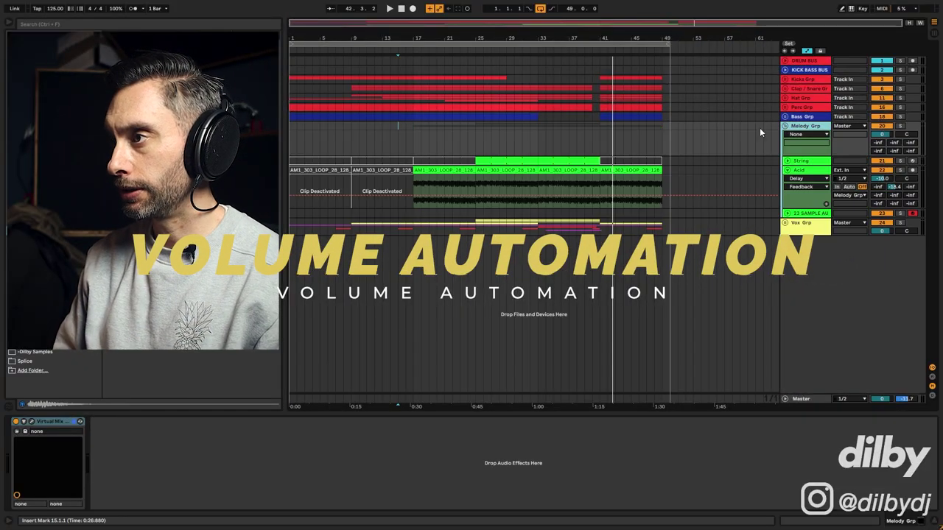
{"action": "left_click", "coordinate": [561, 161]}
{"action": "left_click", "coordinate": [468, 142]}
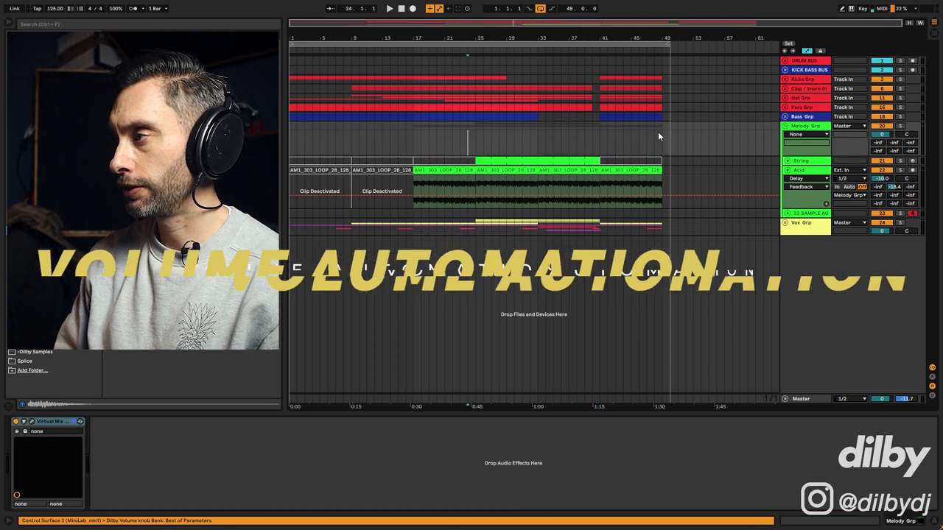
{"action": "key", "text": "space"}
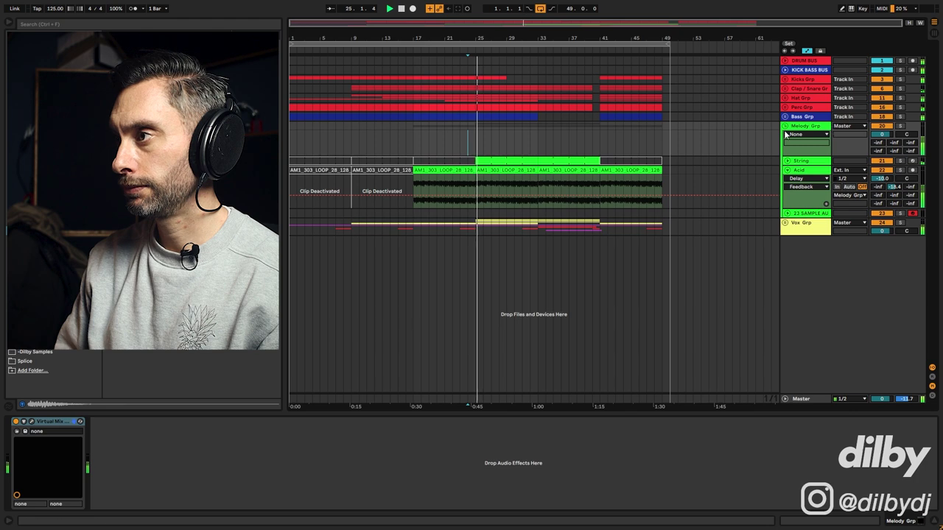
{"action": "key", "text": "space"}
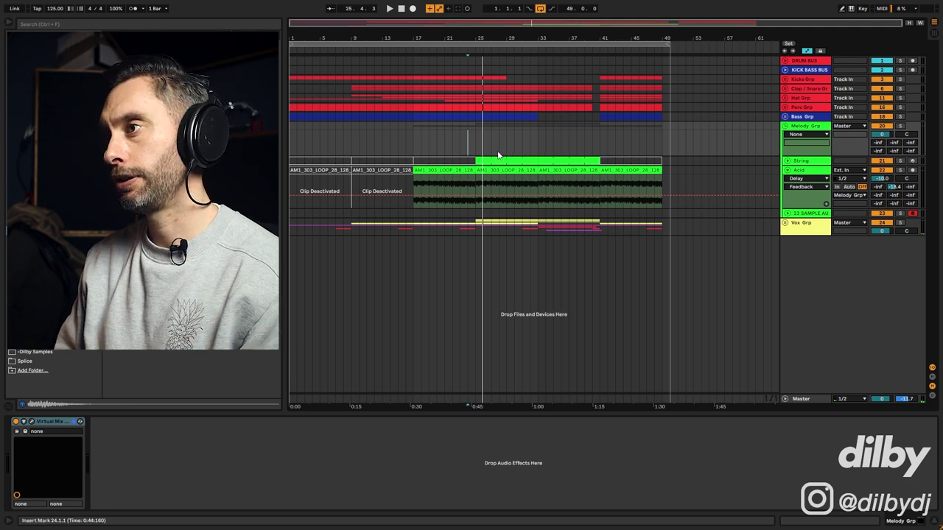
On the String track, try the rack's Volume macro across its range up to 12 dB while viewing the Utility gain, and reset it to 0 dB.
{"action": "left_click_drag", "start_coordinate": [499, 149], "coordinate": [610, 140]}
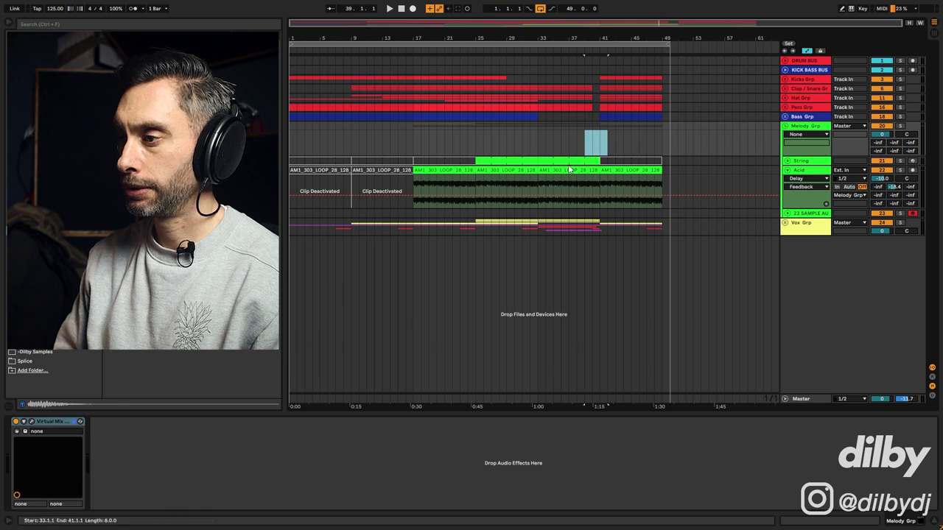
{"action": "left_click", "coordinate": [803, 163]}
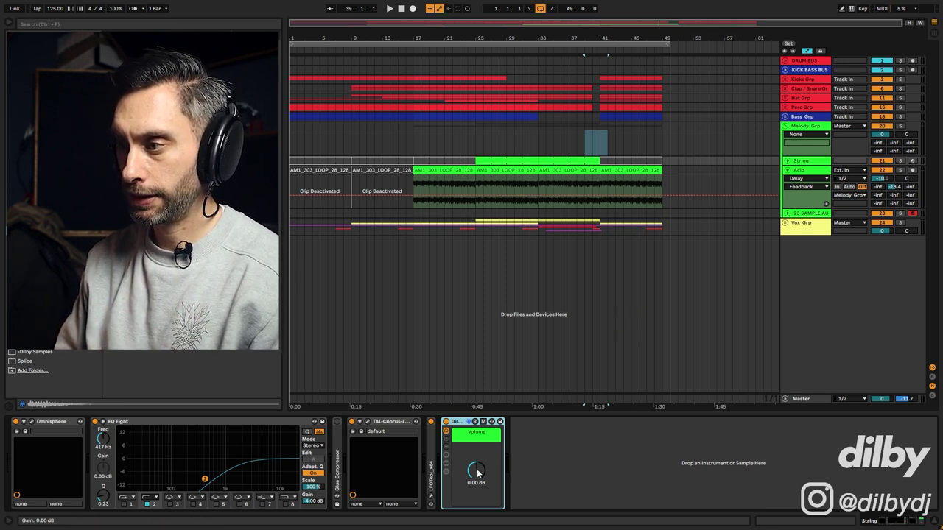
{"action": "left_click", "coordinate": [446, 463]}
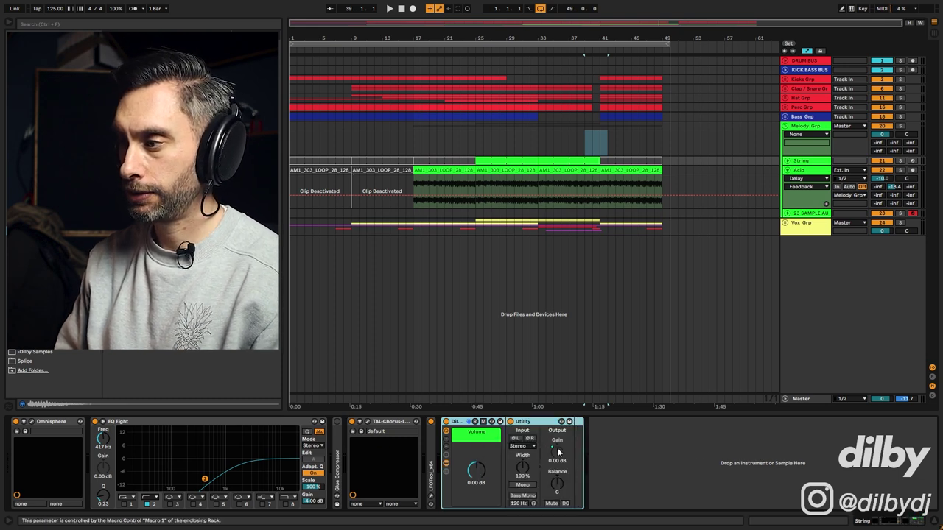
{"action": "left_click_drag", "start_coordinate": [475, 471], "coordinate": [475, 514]}
{"action": "left_click_drag", "start_coordinate": [477, 472], "coordinate": [480, 475]}
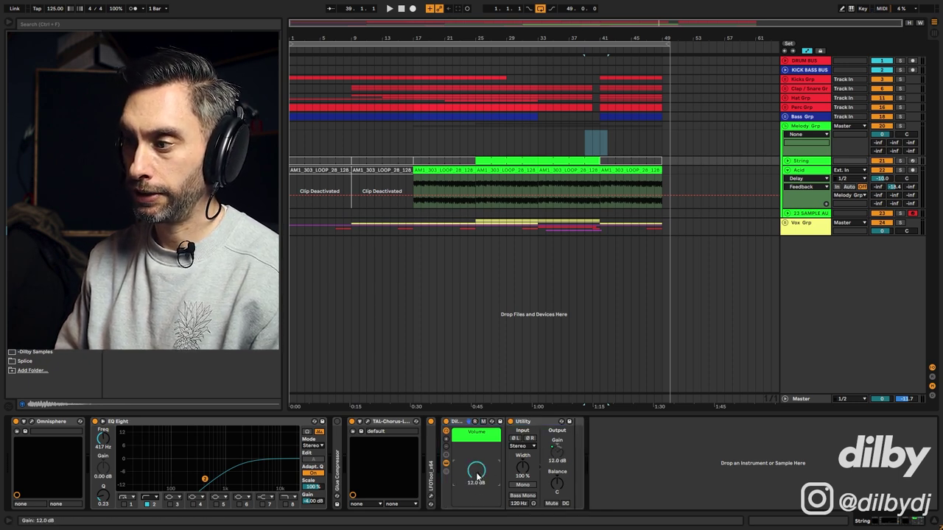
{"action": "double_click", "coordinate": [478, 472]}
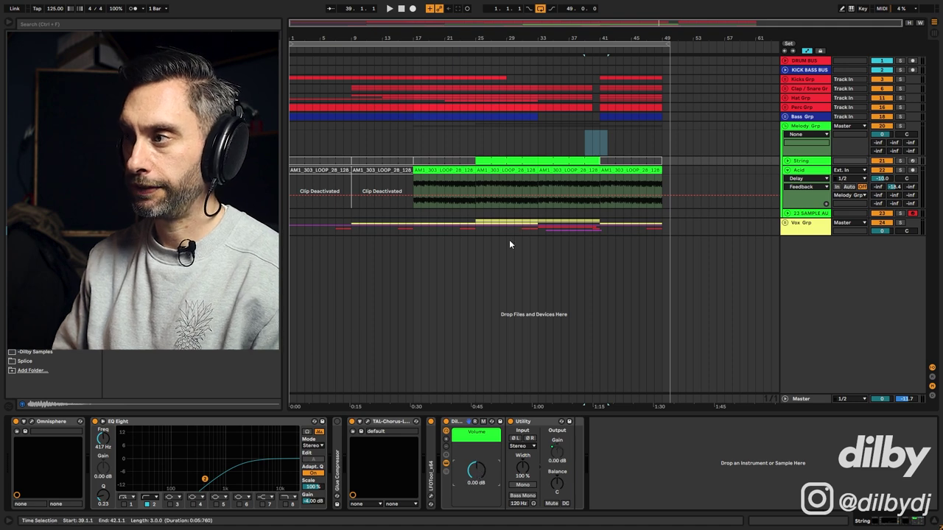
{"action": "left_click", "coordinate": [447, 463]}
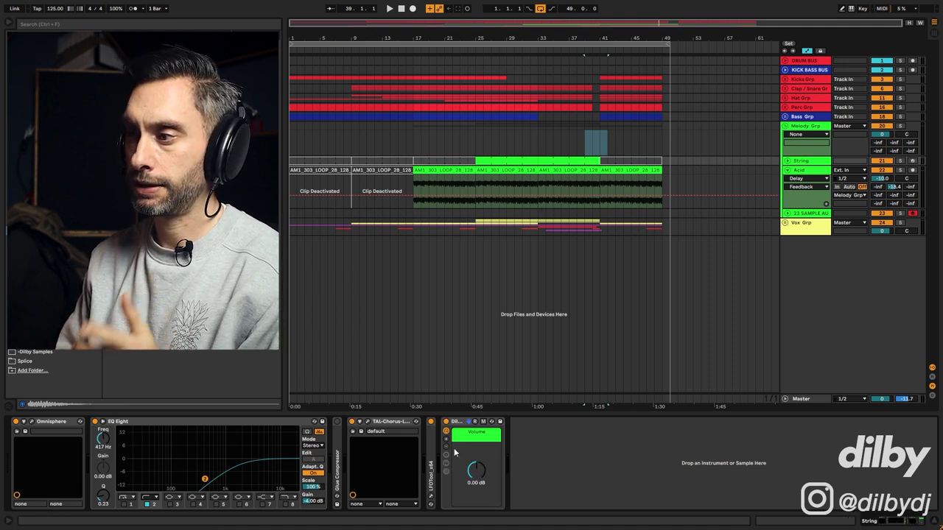
{"action": "left_click", "coordinate": [462, 425]}
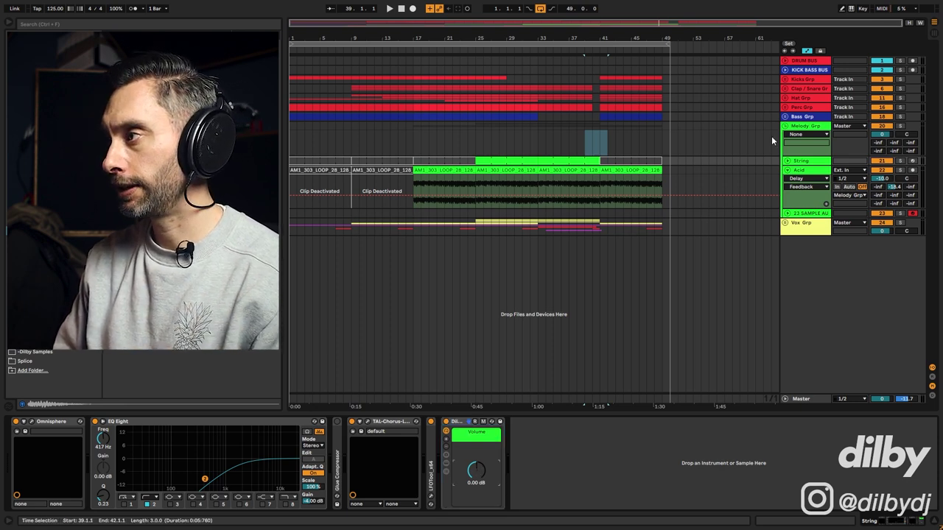
Unfold the String track and automate its Volume macro to rise from about -6.5 dB at bar 25 to 0 dB at bar 41.
{"action": "left_click", "coordinate": [787, 160]}
{"action": "left_click", "coordinate": [475, 182]}
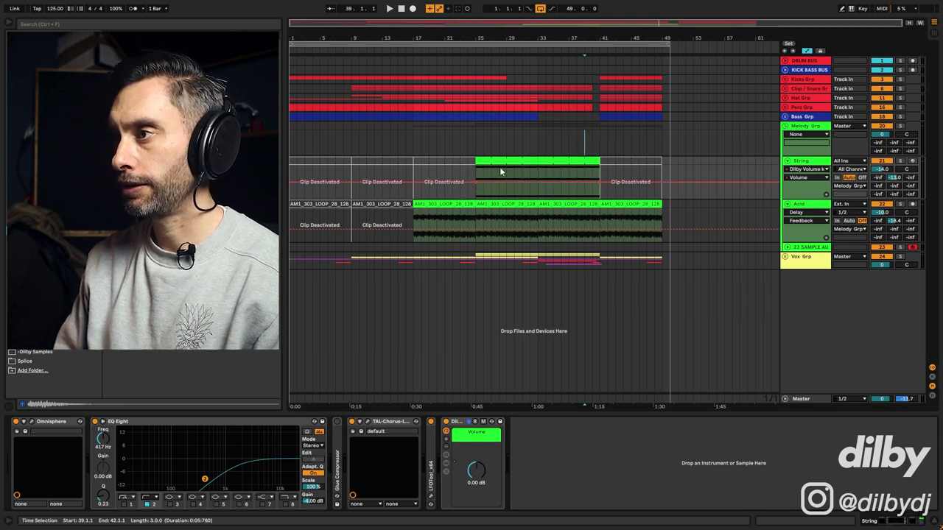
{"action": "left_click_drag", "start_coordinate": [477, 182], "coordinate": [477, 191]}
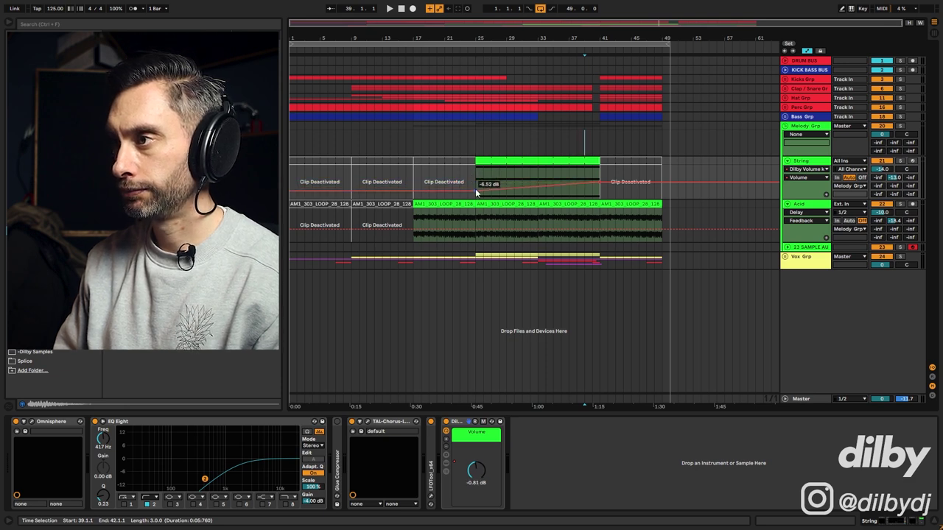
{"action": "left_click", "coordinate": [468, 182]}
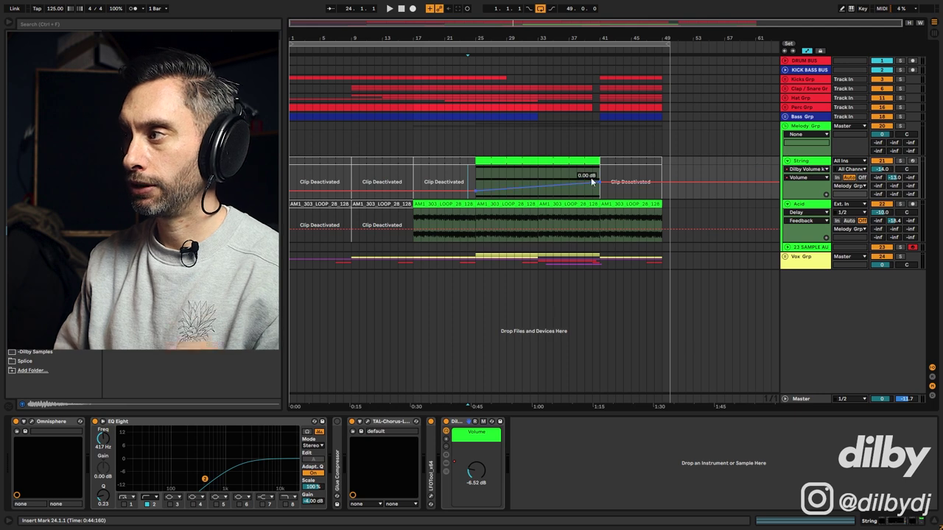
{"action": "left_click_drag", "start_coordinate": [585, 178], "coordinate": [599, 173]}
Play the String track's volume ramp from bar 24, skipping ahead to bar 39 to hear its end.
{"action": "key", "text": "space"}
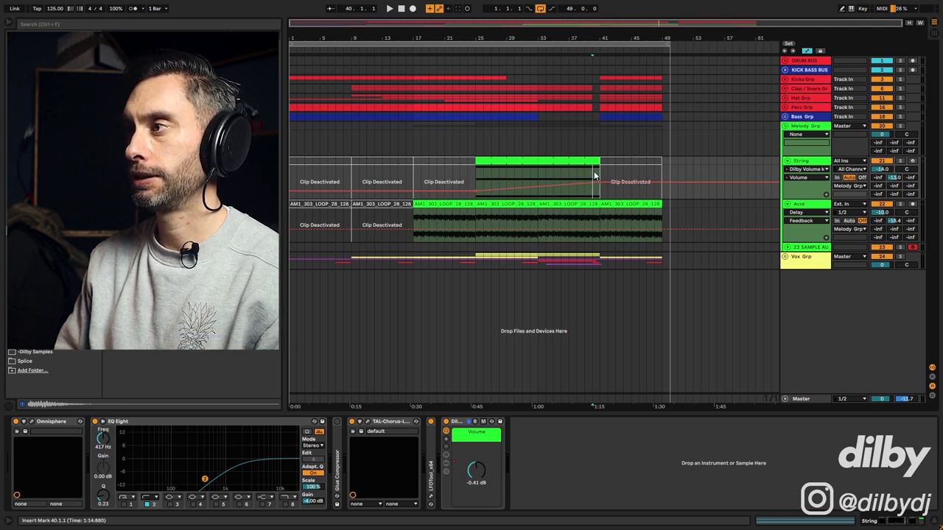
{"action": "left_click", "coordinate": [470, 174]}
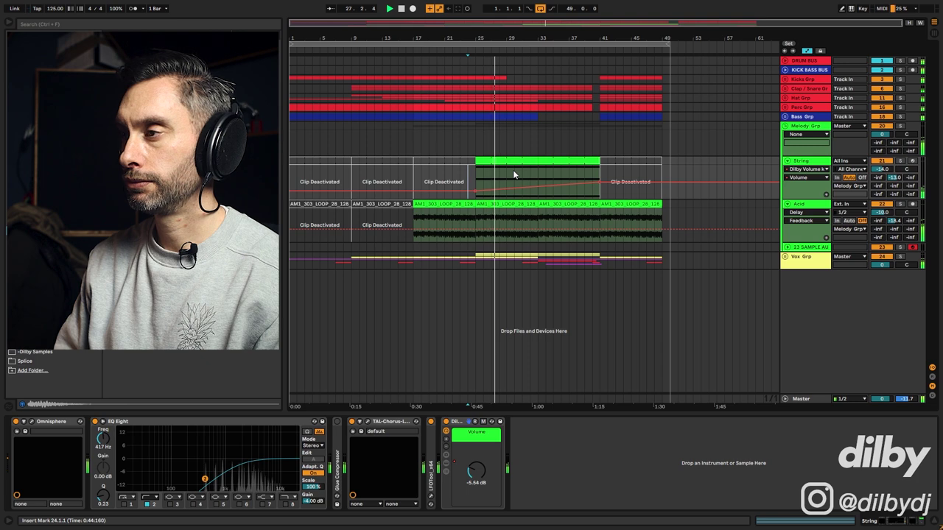
{"action": "left_click", "coordinate": [563, 176]}
{"action": "key", "text": "space"}
{"action": "left_click", "coordinate": [584, 174]}
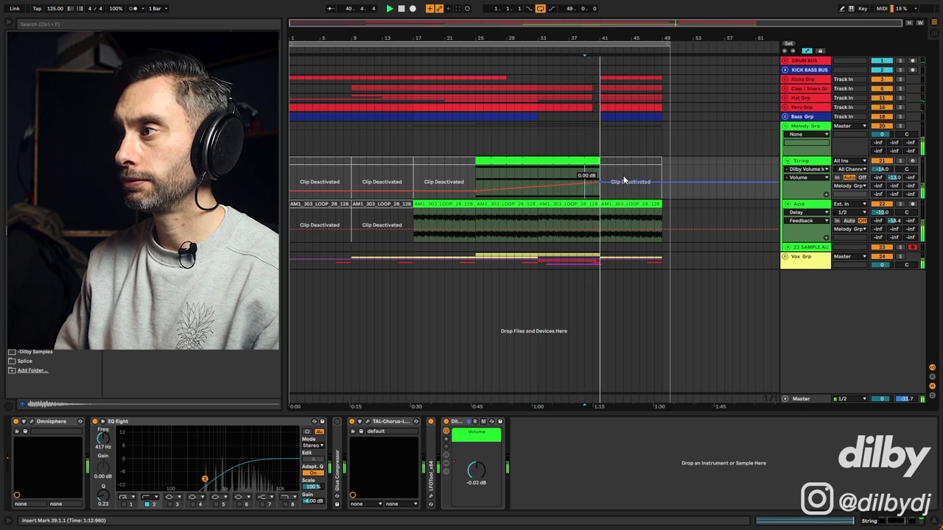
{"action": "left_click", "coordinate": [623, 180]}
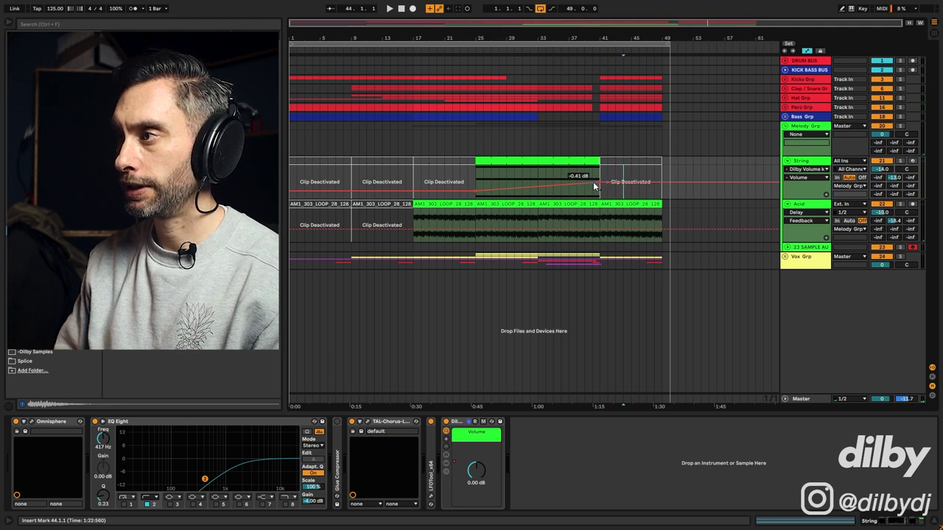
Raise the end of the String volume ramp slightly above 0 dB, curve the ramp, and play it from bars 27 and 37.
{"action": "left_click_drag", "start_coordinate": [598, 183], "coordinate": [598, 178]}
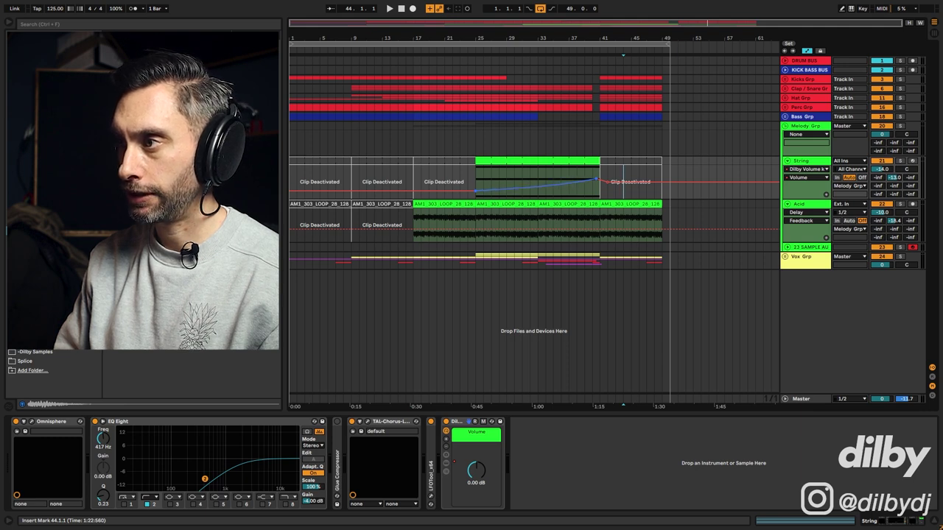
{"action": "left_click", "coordinate": [492, 174]}
{"action": "key", "text": "space"}
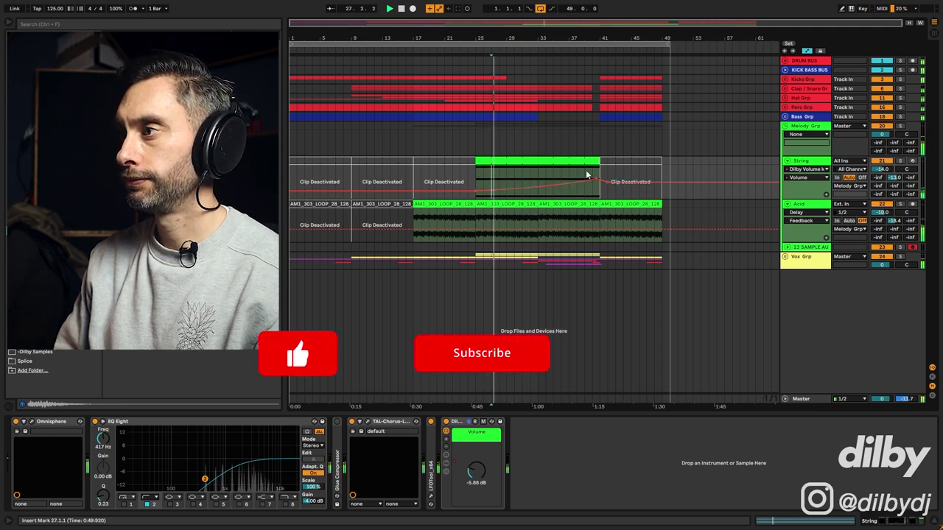
{"action": "left_click", "coordinate": [571, 174]}
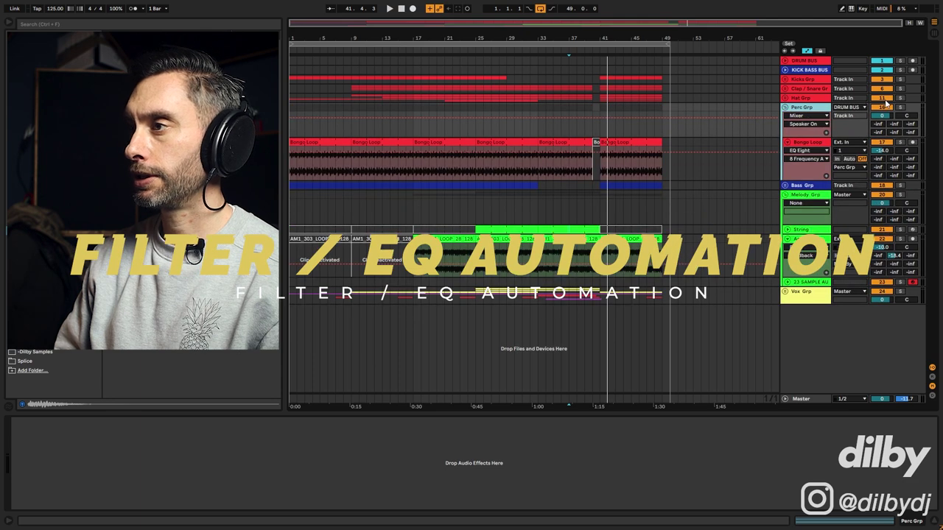
Unfold the Perc group, select bars 1 to 9 of the Bongo Loop track, and play the track soloed.
{"action": "left_click", "coordinate": [785, 107]}
{"action": "key", "text": "space"}
{"action": "left_click", "coordinate": [535, 153]}
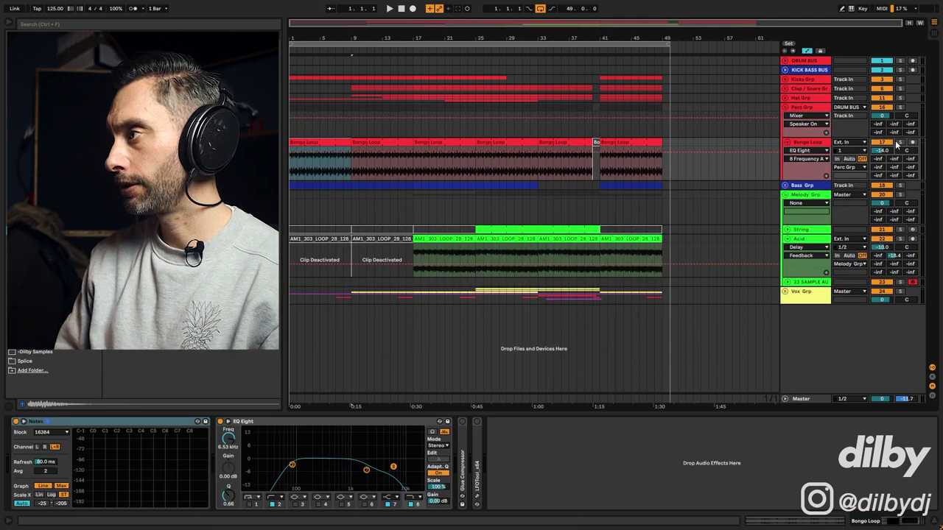
{"action": "left_click", "coordinate": [900, 141]}
{"action": "key", "text": "space"}
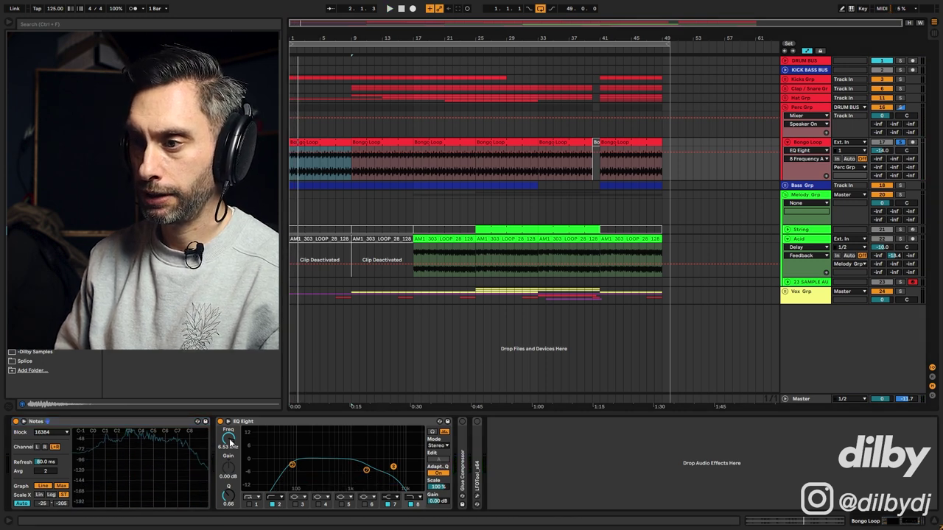
Try lowering the Bongo Loop's EQ Eight band 8 frequency to 976 Hz and listen to the filtered loop.
{"action": "left_click_drag", "start_coordinate": [229, 438], "coordinate": [228, 467]}
{"action": "key", "text": "space"}
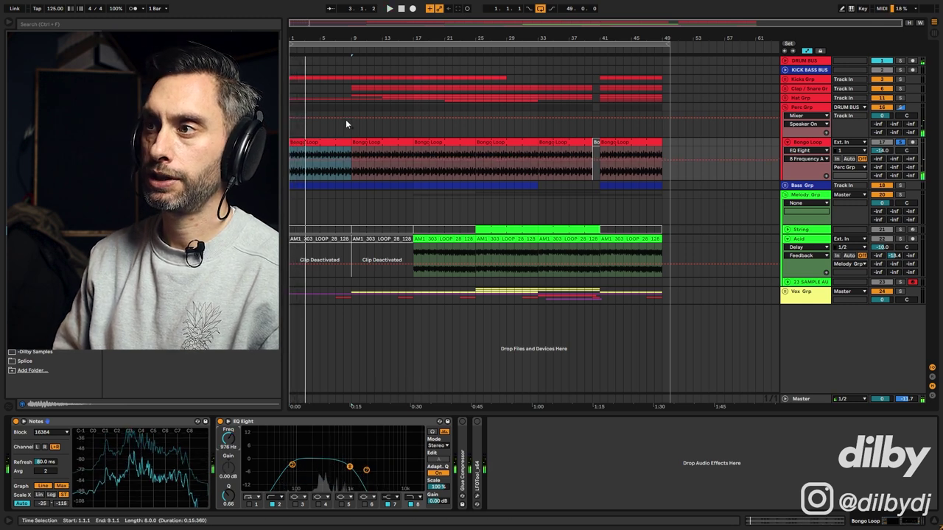
{"action": "key", "text": "space"}
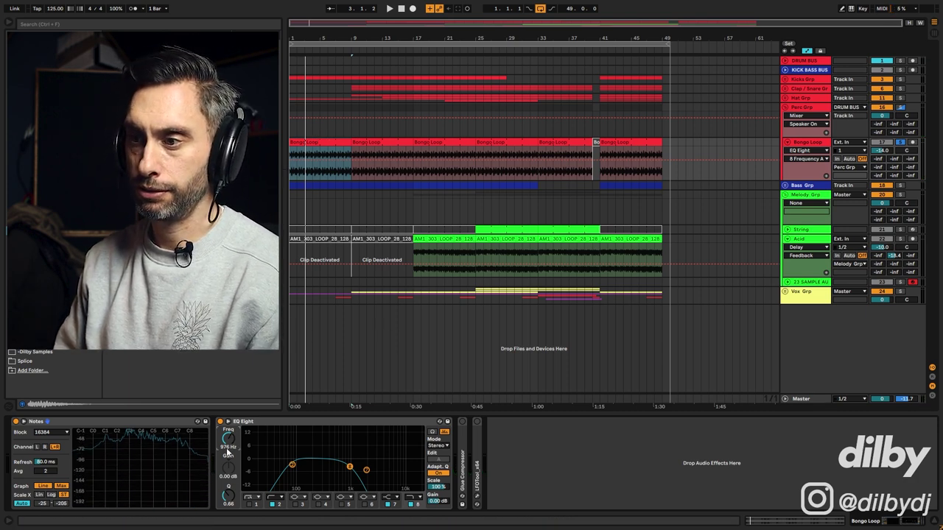
Automate the Bongo Loop's EQ Eight band 8 frequency along a curve from about 993 Hz at bar 1 to 6.53 kHz at bar 9.
{"action": "left_click", "coordinate": [298, 153]}
{"action": "left_click_drag", "start_coordinate": [344, 152], "coordinate": [345, 160]}
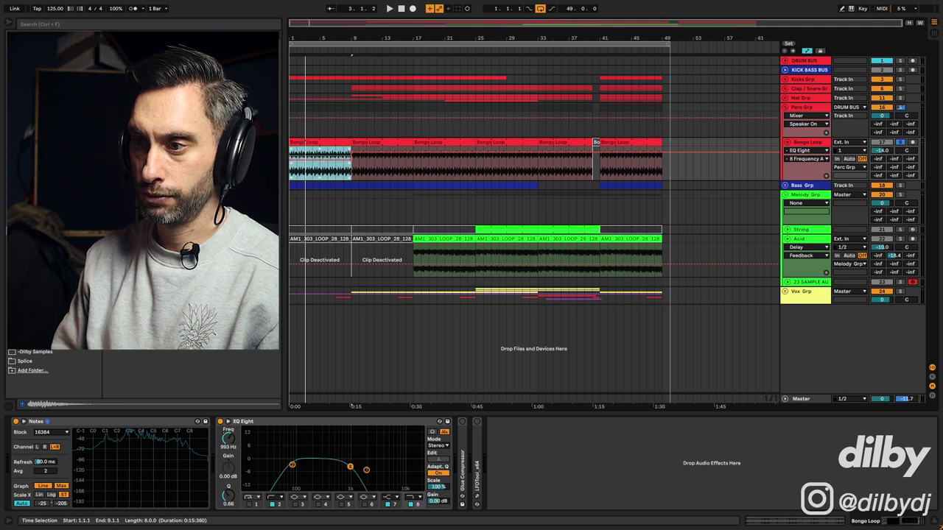
{"action": "left_click", "coordinate": [324, 161]}
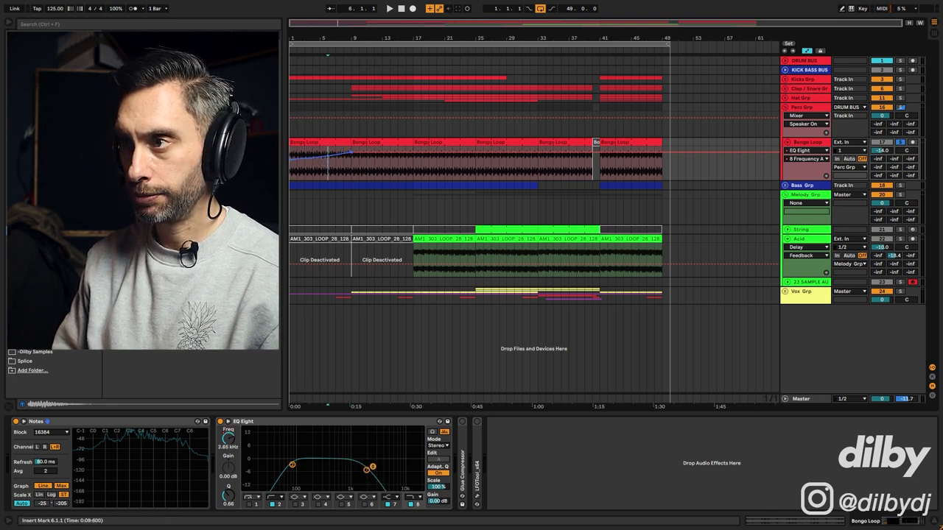
{"action": "left_click", "coordinate": [299, 170]}
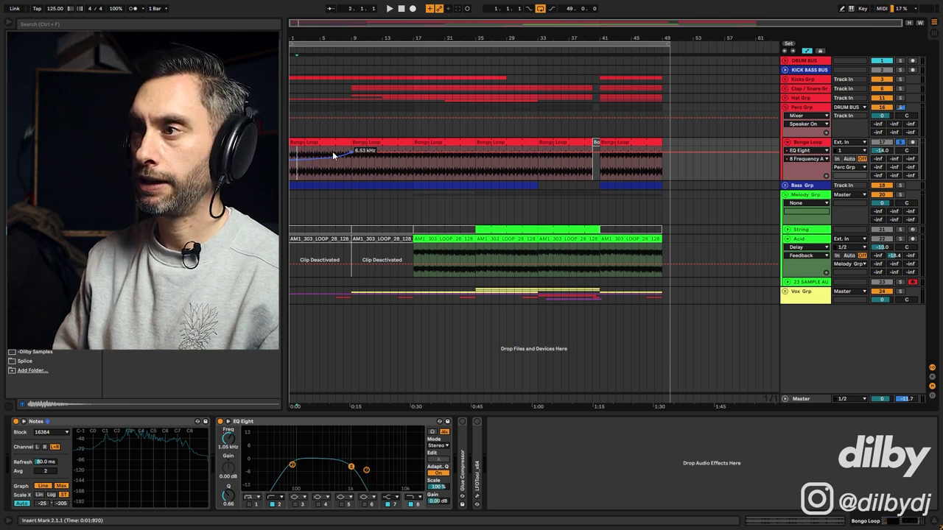
Play the filter sweep in the full mix from bar 2 with the Bongo Loop's solo turned off.
{"action": "left_click_drag", "start_coordinate": [343, 172], "coordinate": [350, 173]}
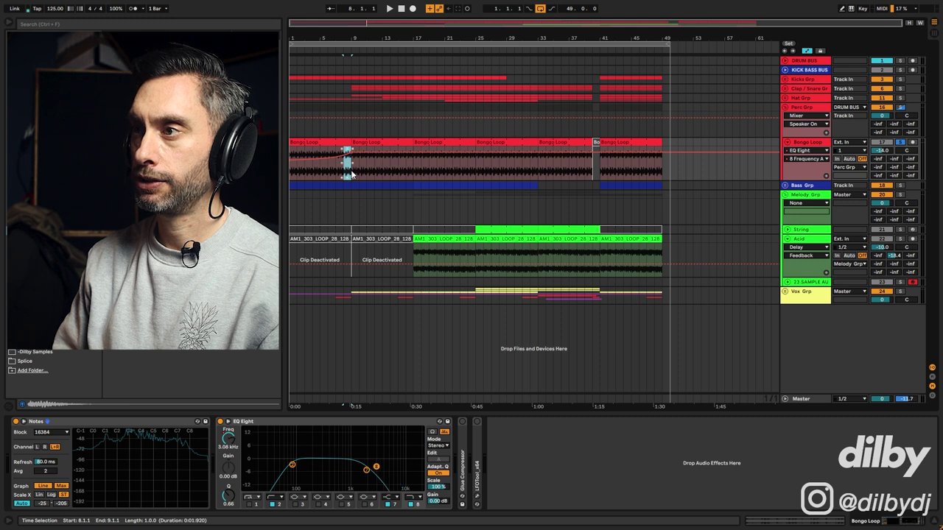
{"action": "left_click", "coordinate": [305, 171]}
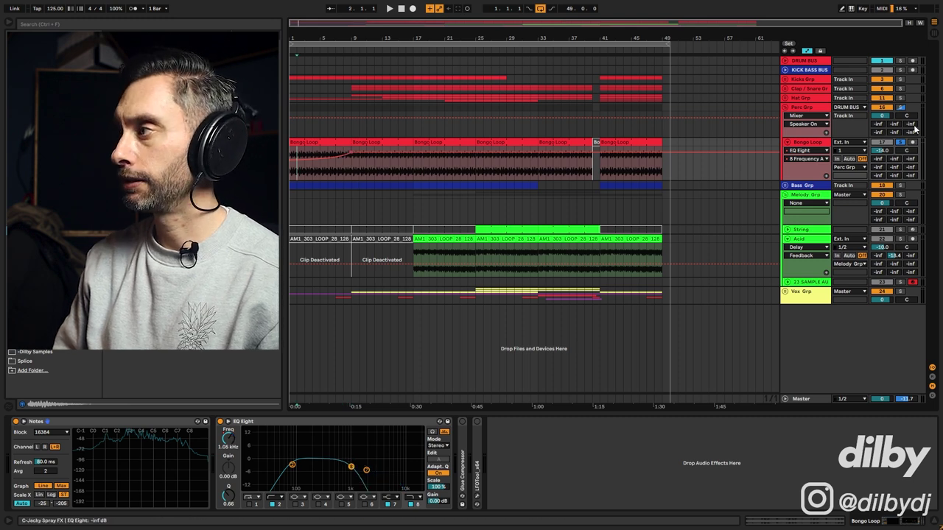
{"action": "key", "text": "space"}
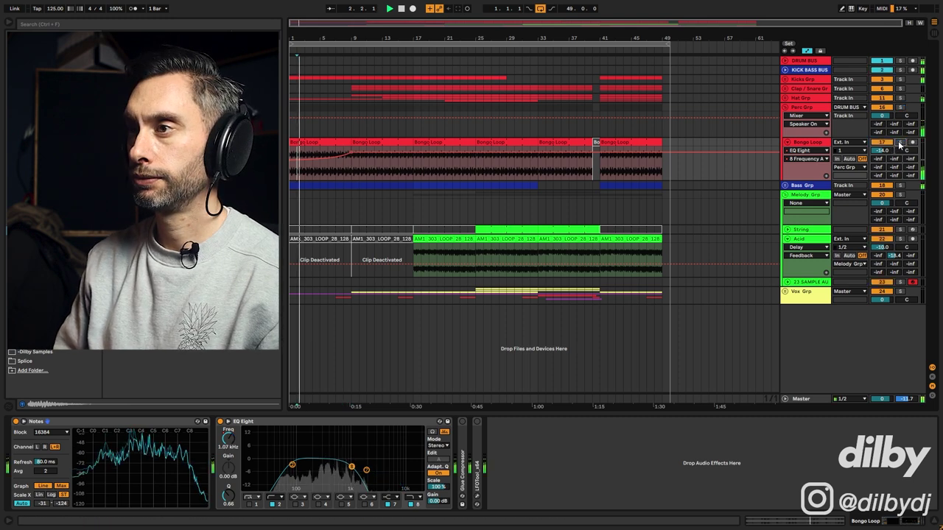
Play the end of the Bongo Loop's filter sweep in the full mix from bar 7 to just past bar 9.
{"action": "key", "text": "space"}
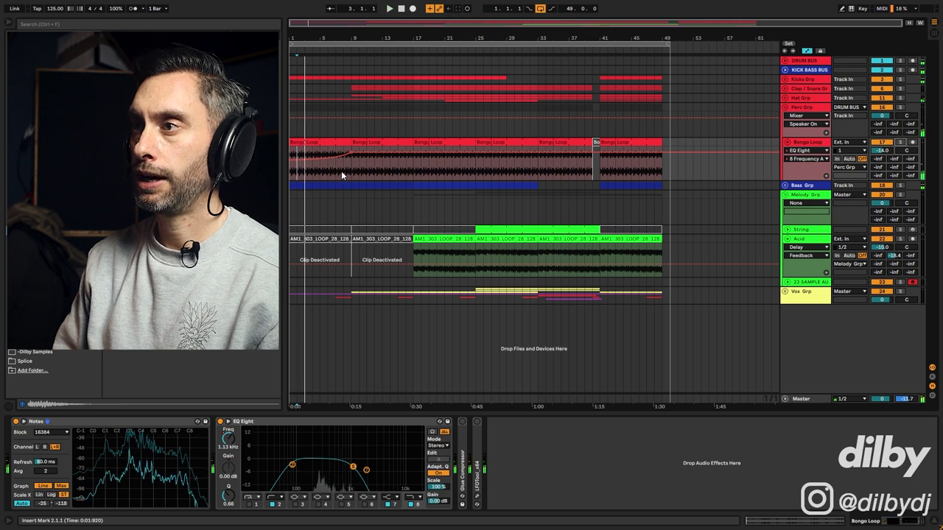
{"action": "left_click", "coordinate": [341, 171]}
{"action": "key", "text": "space"}
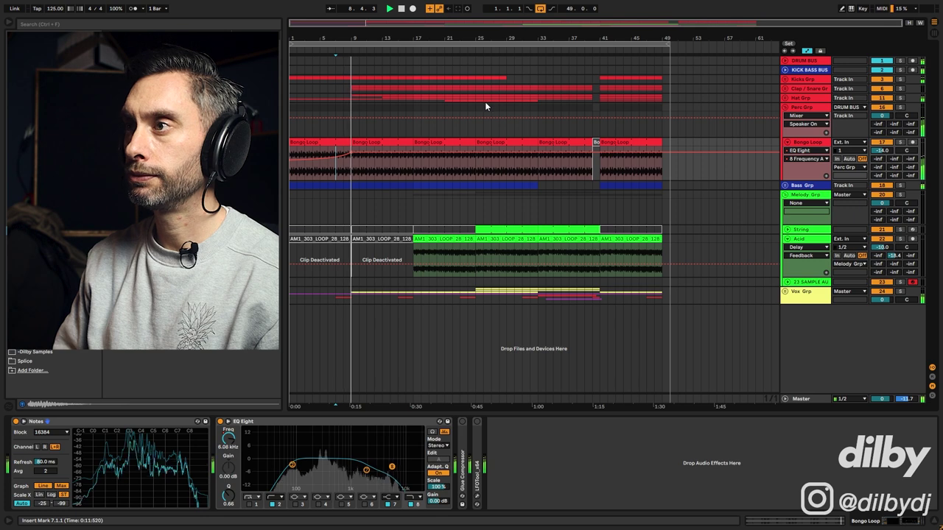
{"action": "key", "text": "space"}
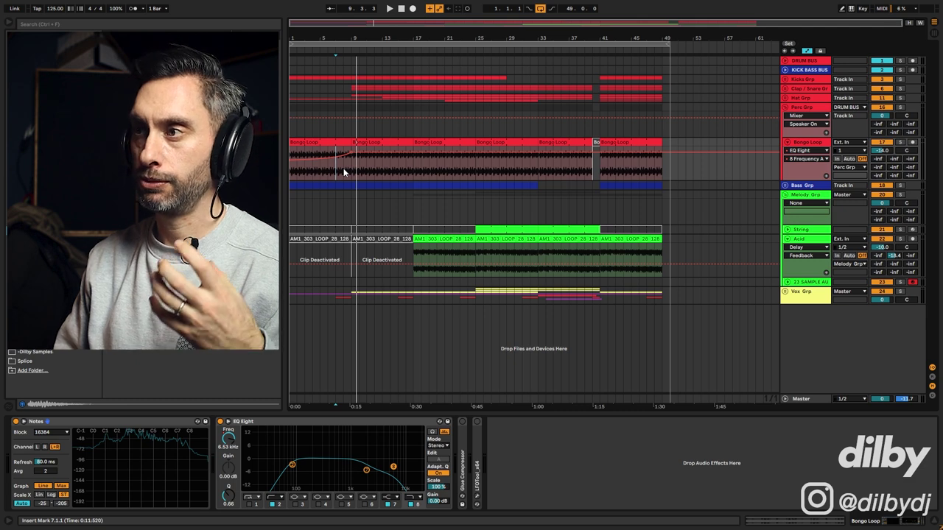
Unfold the Hat Grp and play the Closed Hat track's entry in the mix from bar 12.
{"action": "left_click", "coordinate": [801, 97]}
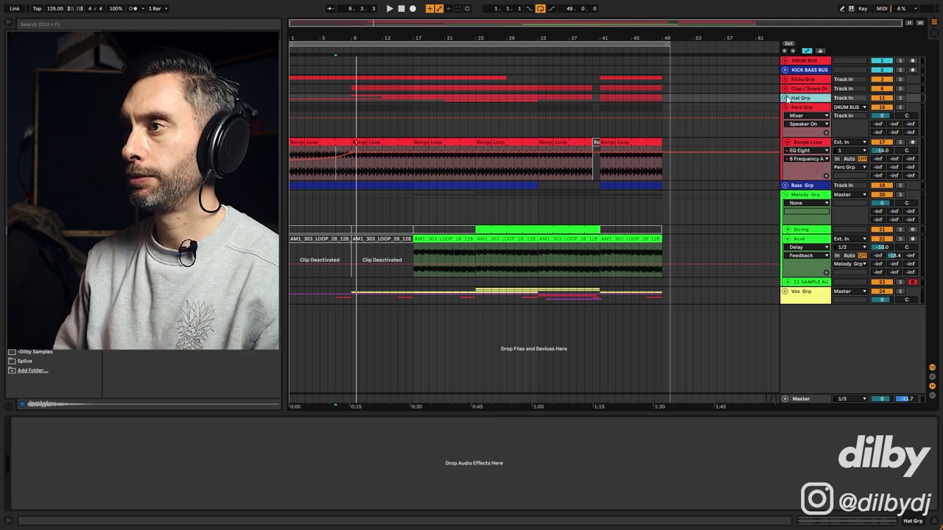
{"action": "left_click", "coordinate": [786, 97]}
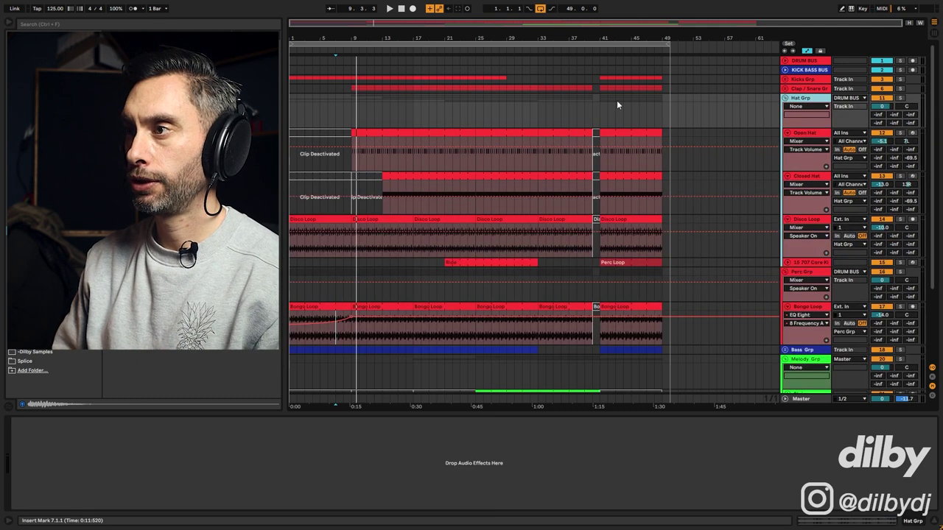
{"action": "left_click", "coordinate": [816, 177]}
{"action": "left_click", "coordinate": [372, 184]}
{"action": "key", "text": "space"}
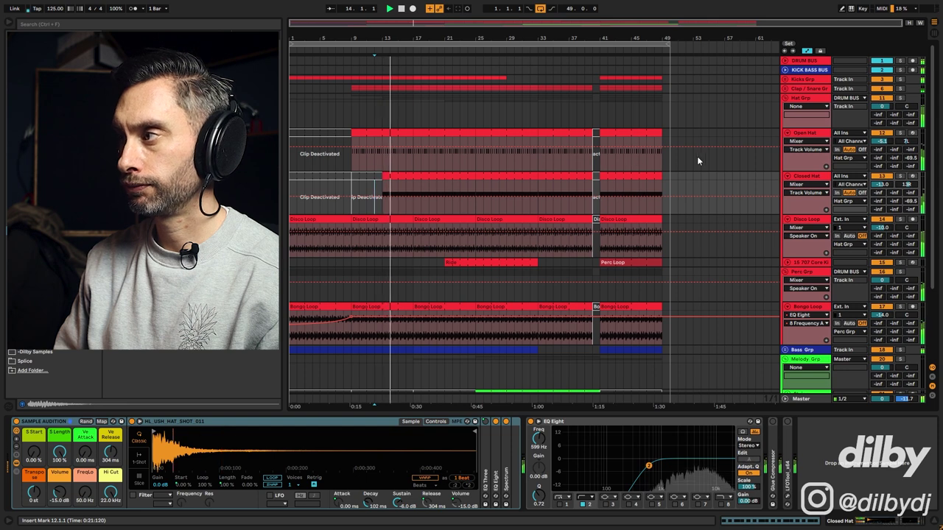
{"action": "key", "text": "space"}
Search the browser for "volume kn" and add the Dilby Volume knob device to the end of the Closed Hat track's chain.
{"action": "left_click", "coordinate": [815, 177]}
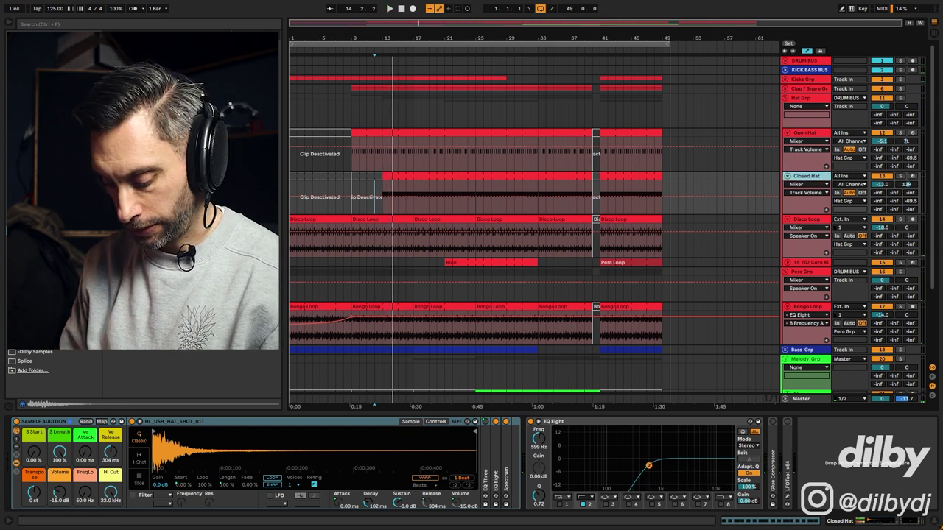
{"action": "key", "text": "ctrl+f"}
{"action": "type", "text": "volume kn"}
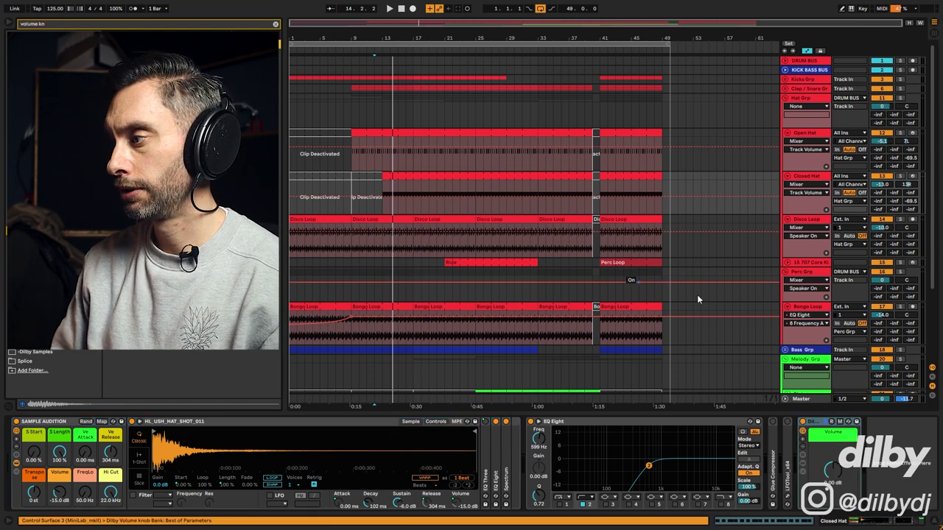
{"action": "left_click", "coordinate": [750, 502]}
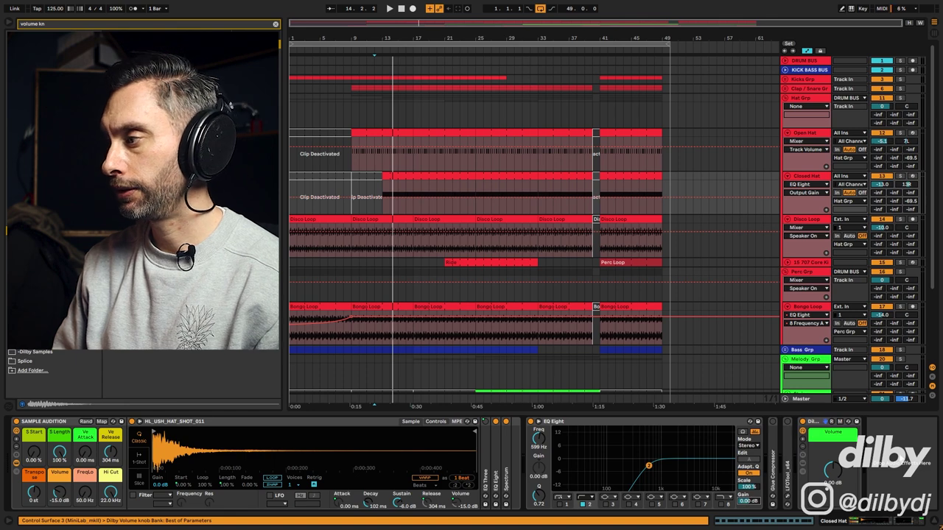
Automate the Closed Hat's Volume knob from about -3.87 dB at bar 13 up to 0 dB at bar 21, and play it from bar 12.
{"action": "left_click", "coordinate": [832, 470]}
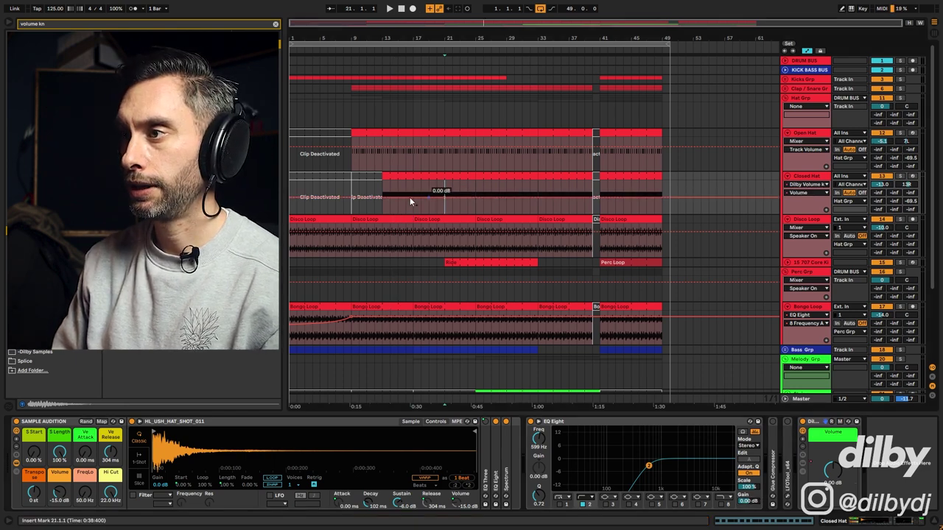
{"action": "left_click_drag", "start_coordinate": [380, 199], "coordinate": [382, 198]}
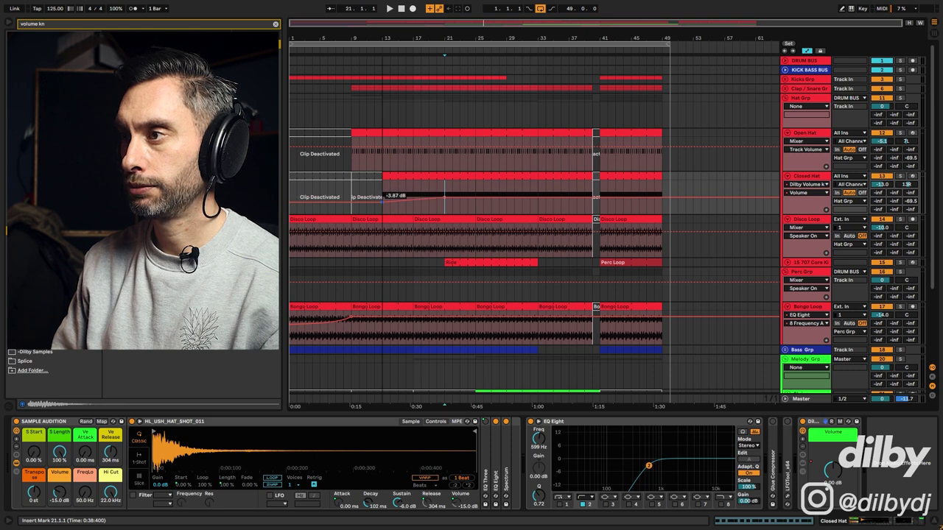
{"action": "left_click", "coordinate": [376, 193]}
{"action": "key", "text": "space"}
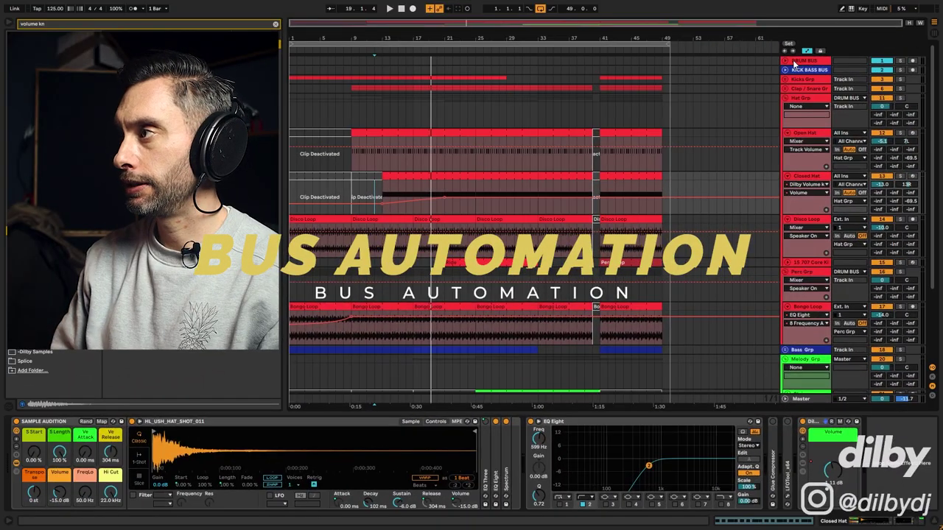
Unfold the DRUM BUS track and draw its Auto Filter's Device On automation as On from bar 29 to bar 41.
{"action": "left_click", "coordinate": [795, 62]}
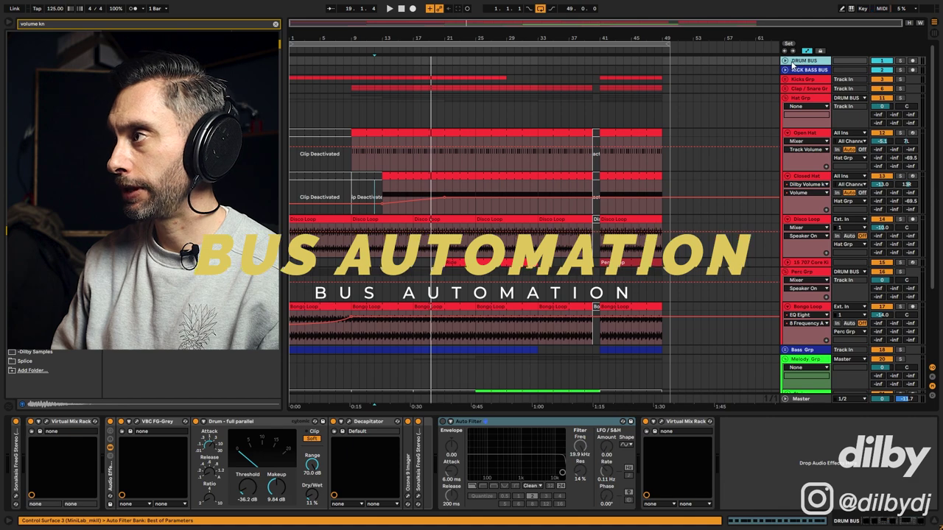
{"action": "left_click", "coordinate": [786, 60]}
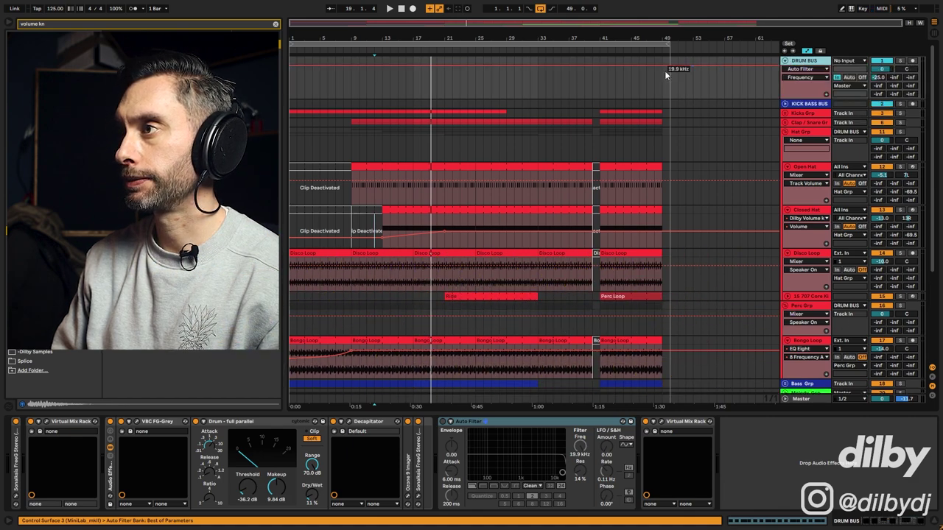
{"action": "left_click", "coordinate": [447, 428]}
{"action": "left_click", "coordinate": [442, 423]}
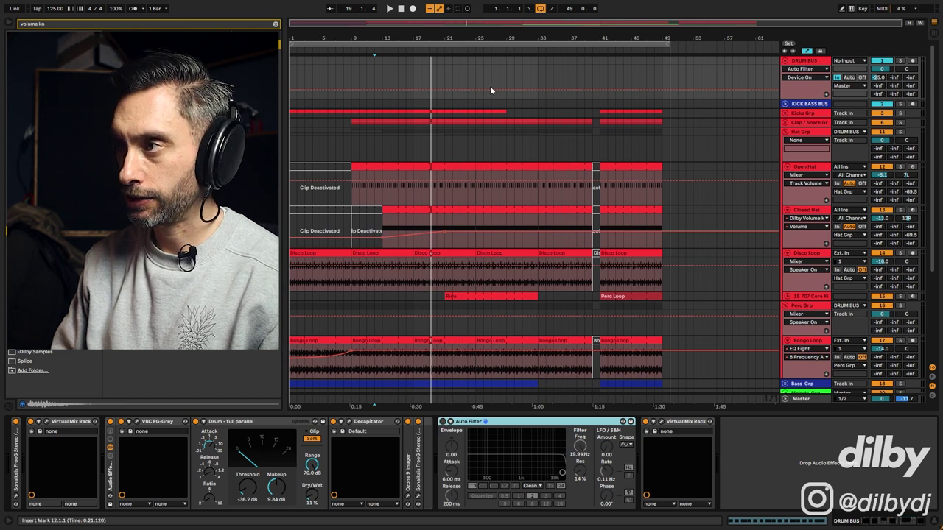
{"action": "key", "text": "b"}
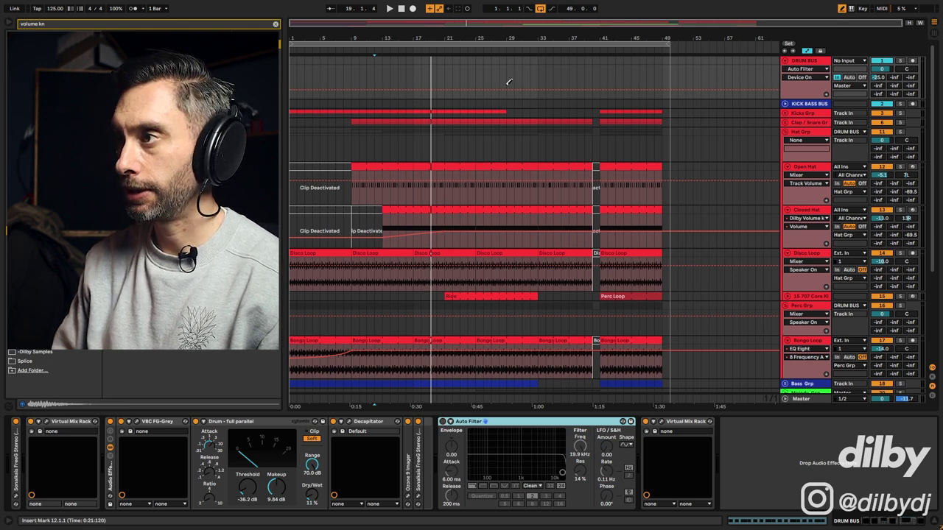
{"action": "left_click_drag", "start_coordinate": [510, 74], "coordinate": [581, 67]}
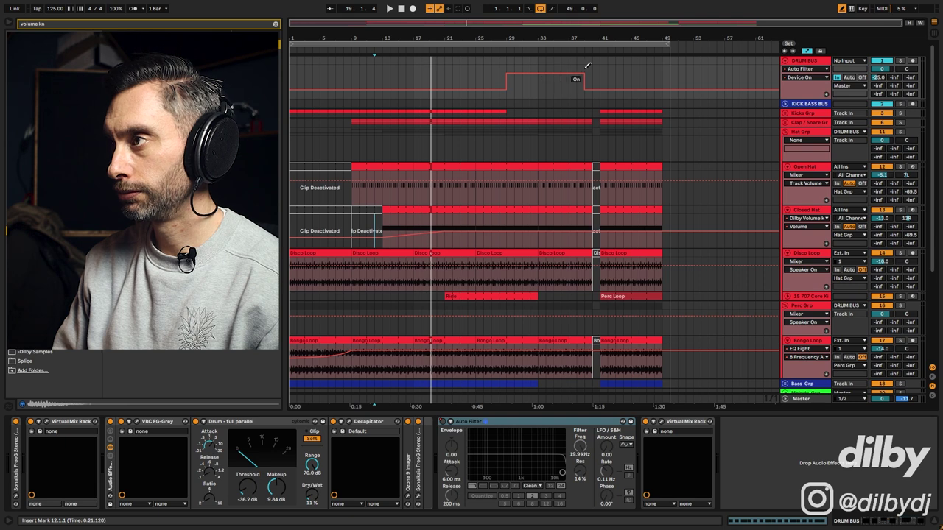
Try lowering the DRUM BUS Auto Filter frequency to about 362 Hz during playback around bar 28, and return it to 19.9 kHz.
{"action": "left_click", "coordinate": [499, 49]}
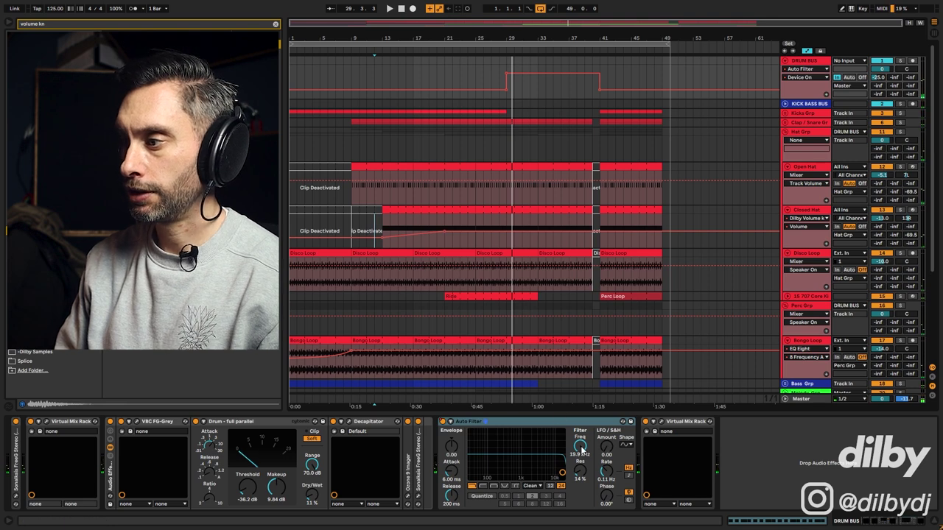
{"action": "left_click_drag", "start_coordinate": [580, 447], "coordinate": [580, 472]}
{"action": "left_click", "coordinate": [494, 49]}
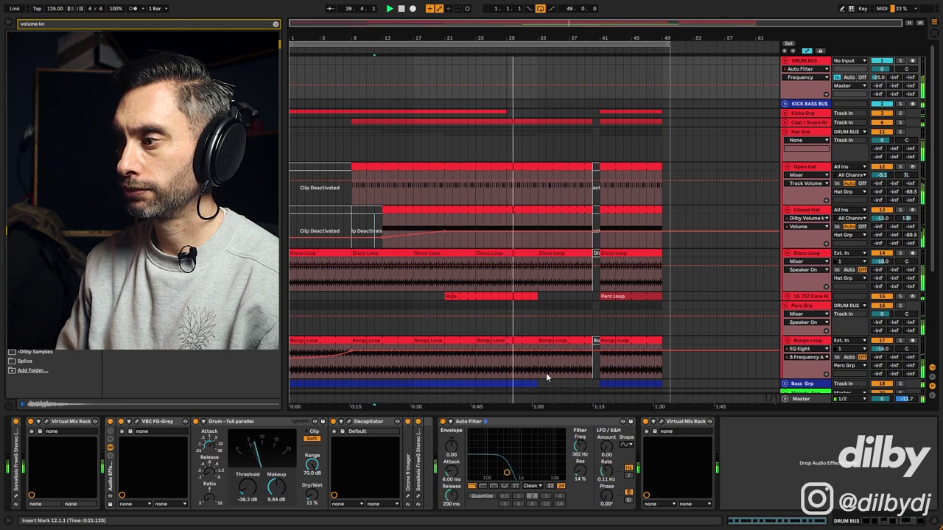
{"action": "left_click_drag", "start_coordinate": [579, 446], "coordinate": [580, 385]}
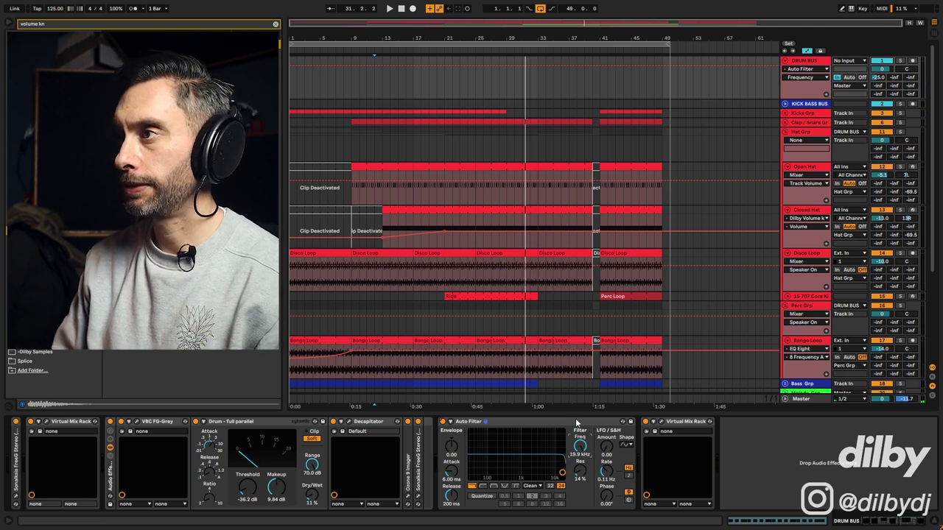
Automate the DRUM BUS Auto Filter frequency from 19.9 kHz at bar 29 down to 2.04 kHz at bar 33 and back up at bar 41.
{"action": "left_click", "coordinate": [600, 68]}
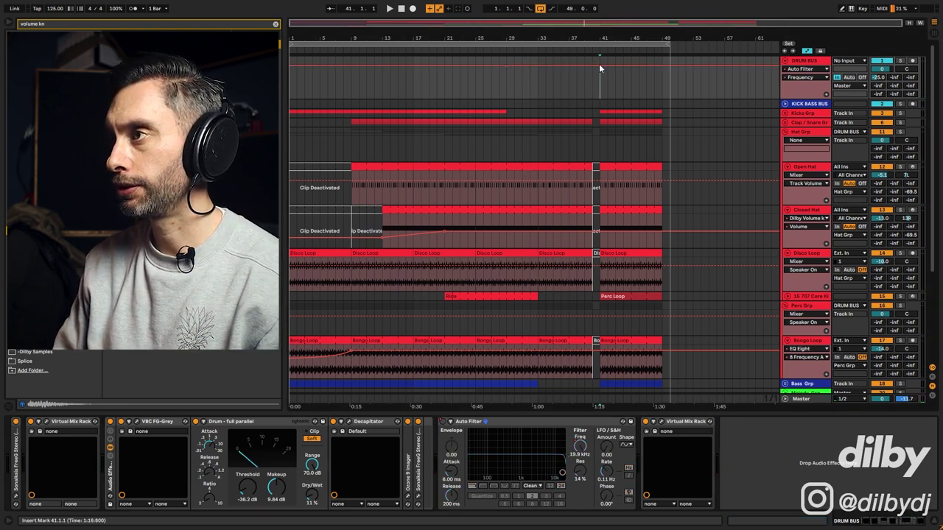
{"action": "left_click_drag", "start_coordinate": [536, 65], "coordinate": [536, 75]}
{"action": "left_click", "coordinate": [500, 85]}
{"action": "key", "text": "space"}
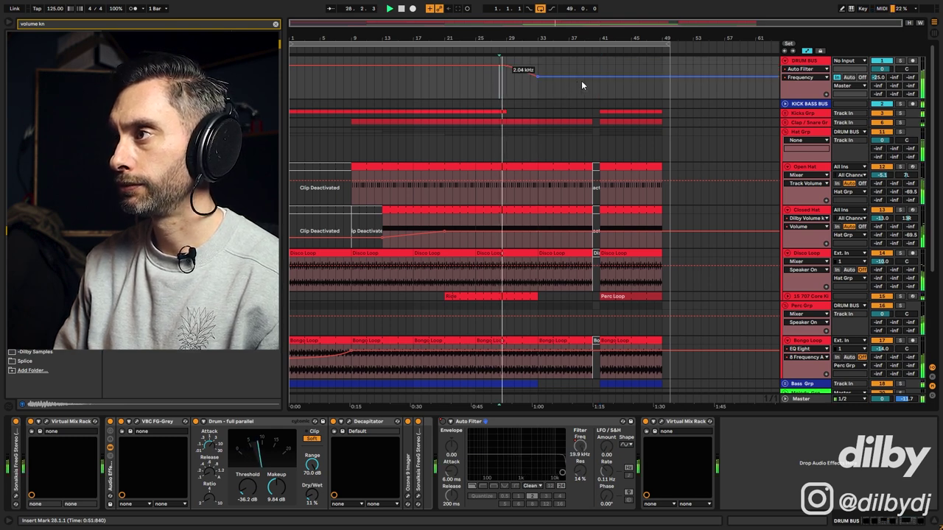
{"action": "left_click_drag", "start_coordinate": [601, 78], "coordinate": [600, 66]}
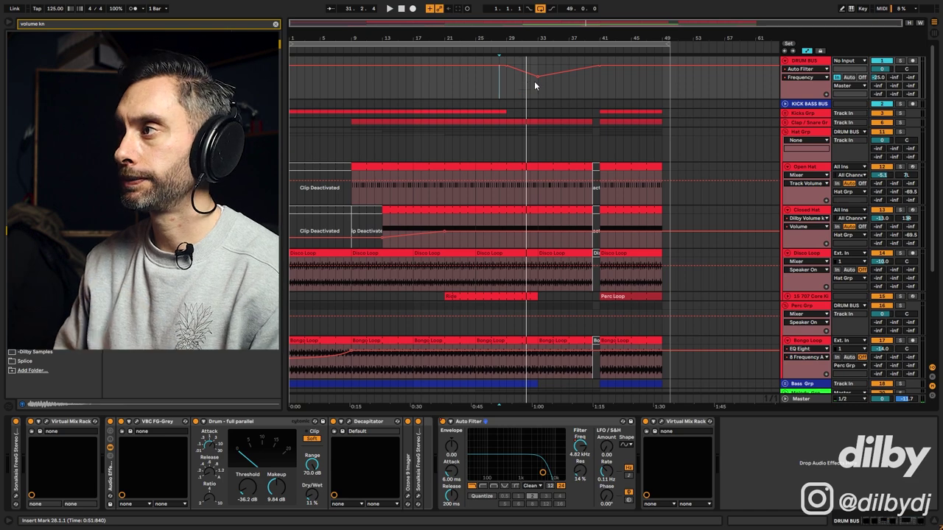
Play the opening drum filter sweep in the full mix from bar 33 and again from about bar 37.
{"action": "key", "text": "space"}
{"action": "left_click", "coordinate": [537, 89]}
{"action": "key", "text": "space"}
{"action": "key", "text": "space"}
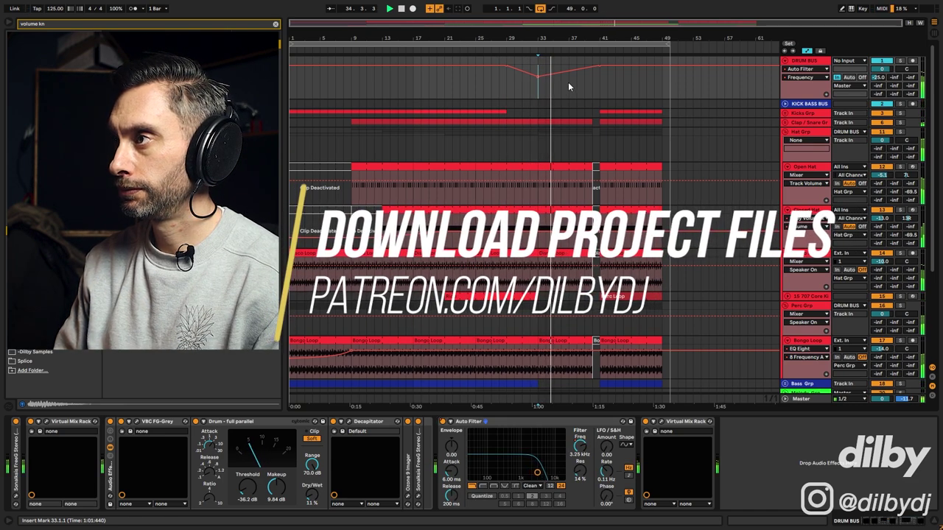
{"action": "left_click", "coordinate": [574, 49]}
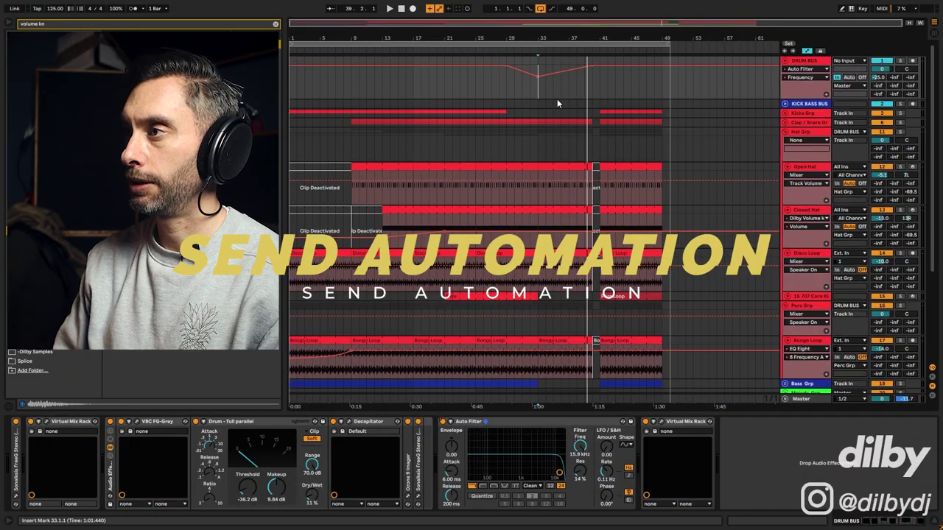
Show the automation lane of the DRUM BUS send to C Jacky Spray FX, reveal the return tracks, and open that return's devices.
{"action": "left_click", "coordinate": [911, 77]}
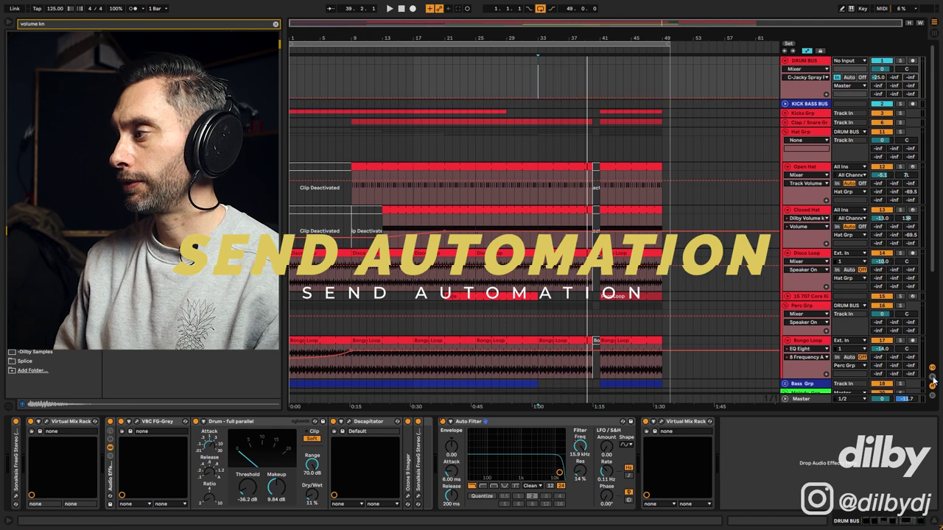
{"action": "left_click", "coordinate": [933, 377]}
{"action": "left_click", "coordinate": [809, 335]}
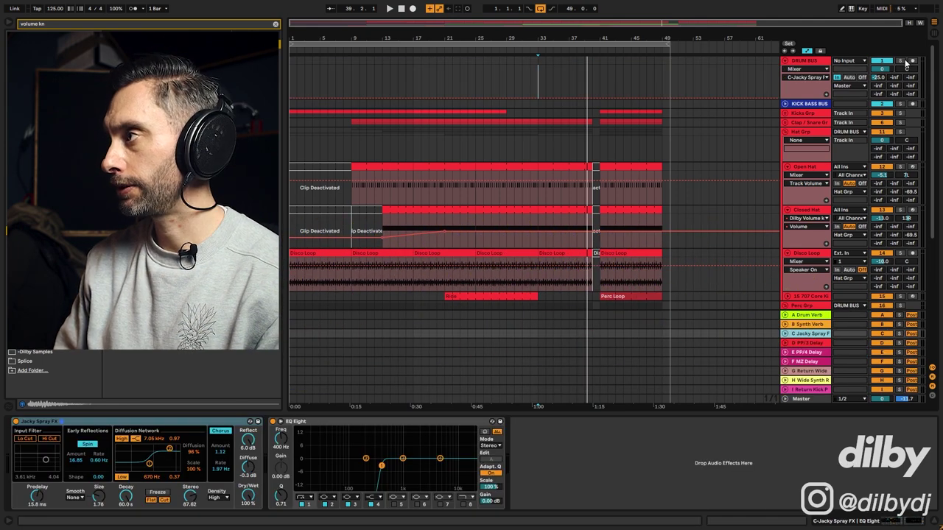
With DRUM BUS soloed, automate its Jacky Spray FX send from -inf at bar 33 to about -12.5 dB at bar 40, held until bar 41.
{"action": "left_click", "coordinate": [600, 92], "text": "shift"}
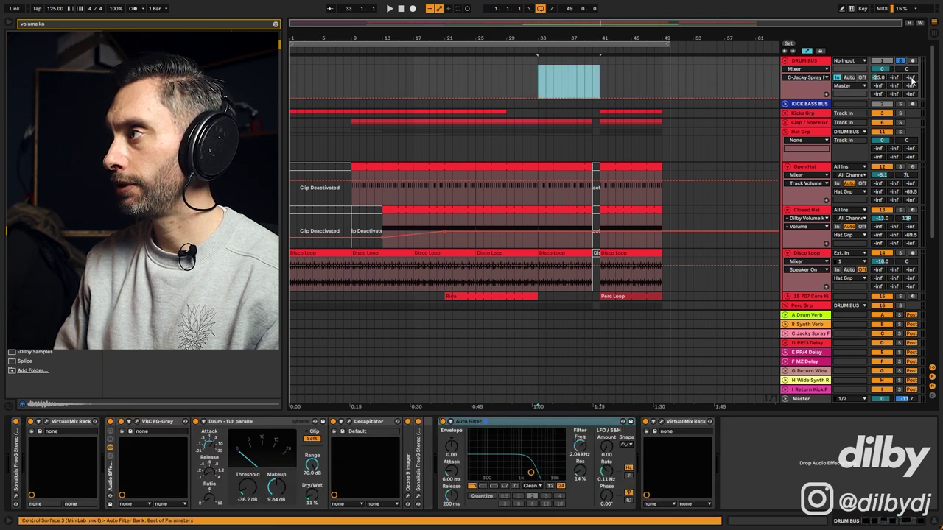
{"action": "left_click", "coordinate": [911, 78]}
{"action": "left_click", "coordinate": [598, 95]}
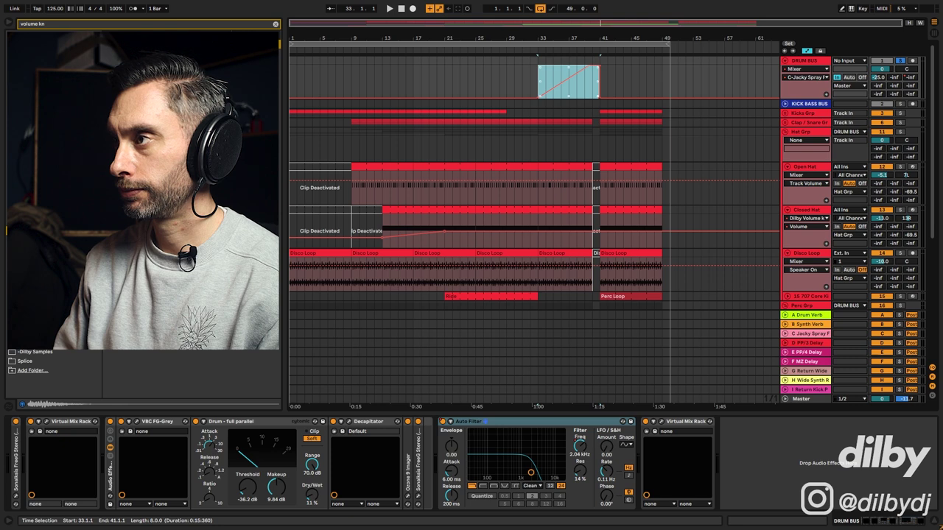
{"action": "scroll", "coordinate": [561, 81], "scroll_direction": "up", "scroll_amount": 5}
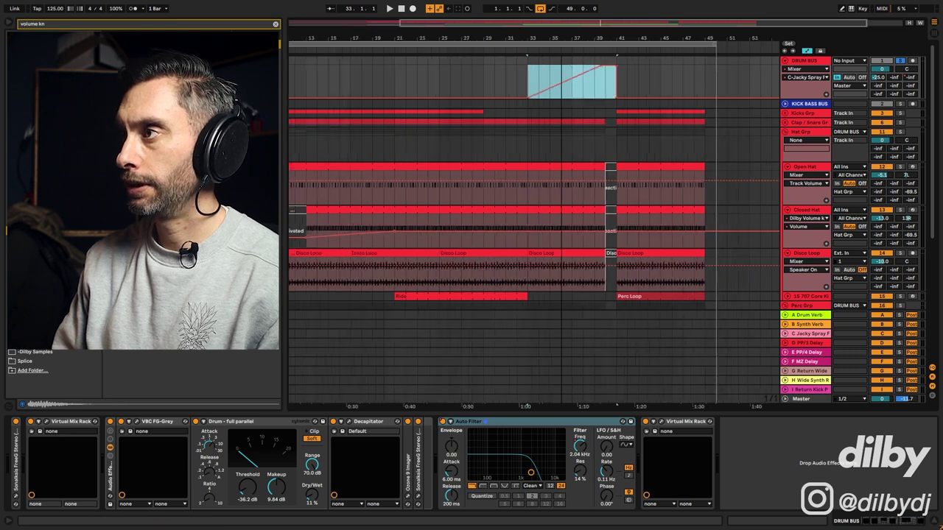
{"action": "left_click", "coordinate": [624, 71]}
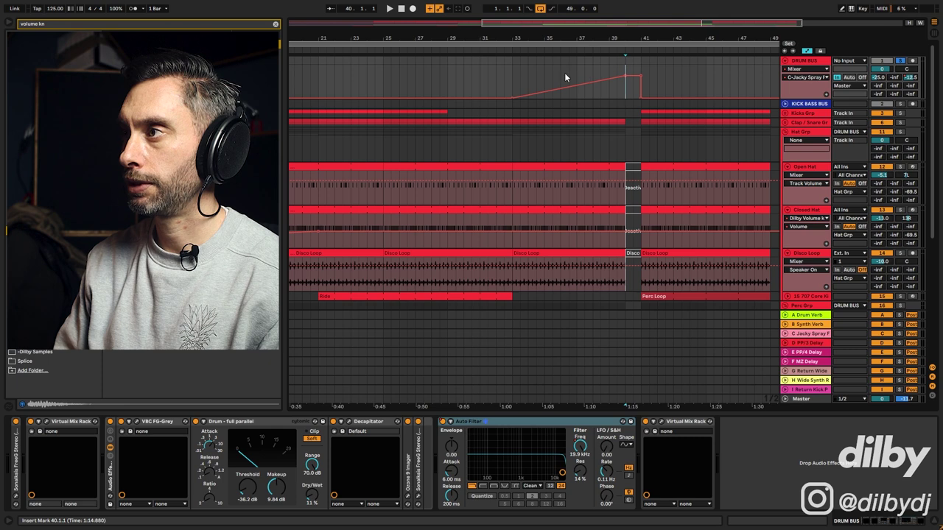
Play the soloed DRUM BUS send ramp from bar 36, and toggle the Jacky Spray FX reverb on its return track.
{"action": "key", "text": "space"}
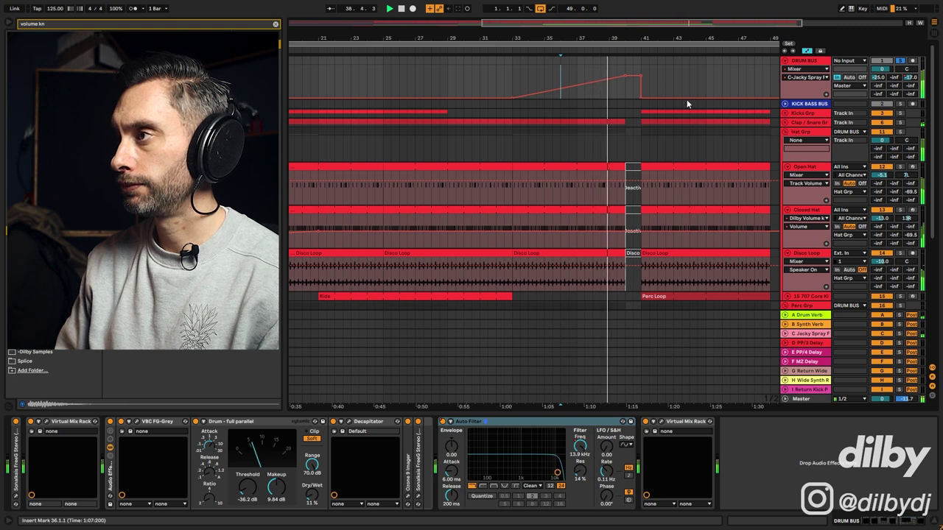
{"action": "left_click_drag", "start_coordinate": [626, 75], "coordinate": [626, 66]}
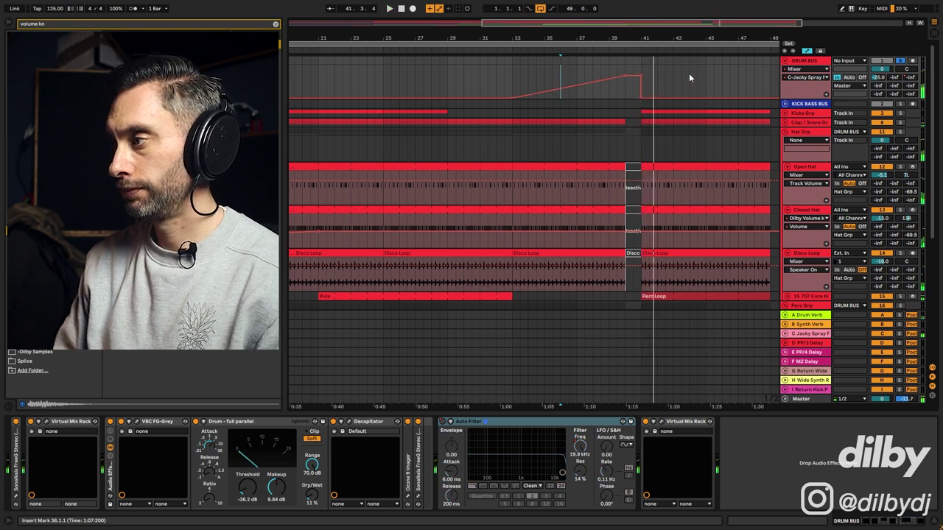
{"action": "left_click", "coordinate": [819, 334]}
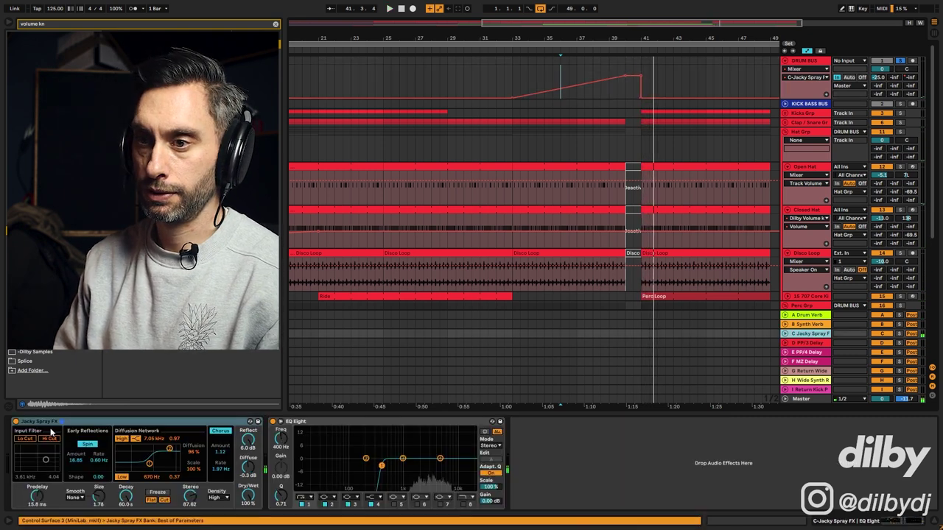
{"action": "left_click", "coordinate": [16, 422]}
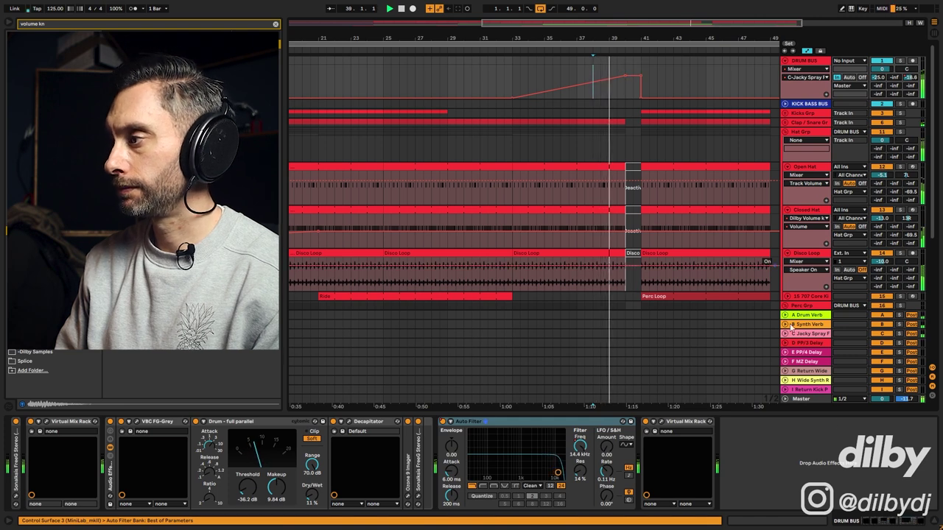
Inspect the Jacky Spray FX return, stop playback, and raise the DRUM BUS send automation at bar 40 to about -11.3 dB, with return tracks hidden.
{"action": "left_click", "coordinate": [823, 335]}
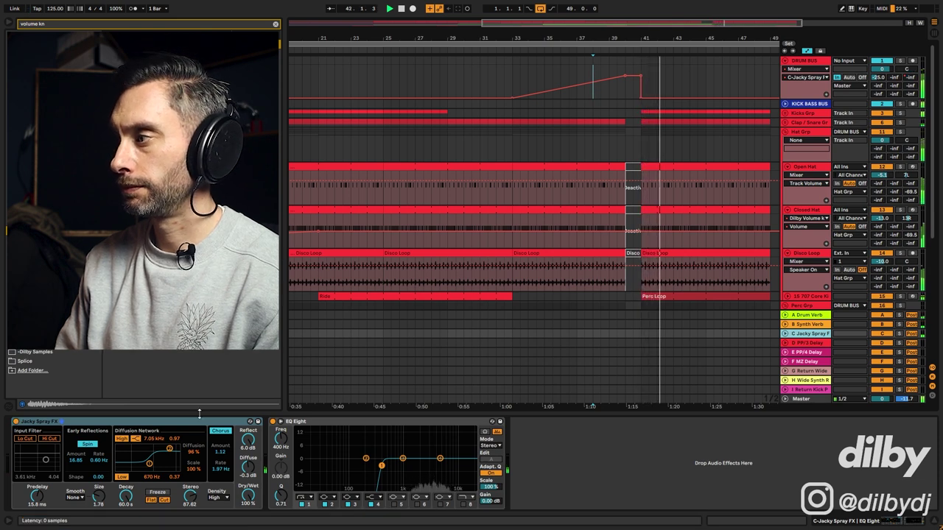
{"action": "left_click", "coordinate": [900, 335]}
{"action": "key", "text": "space"}
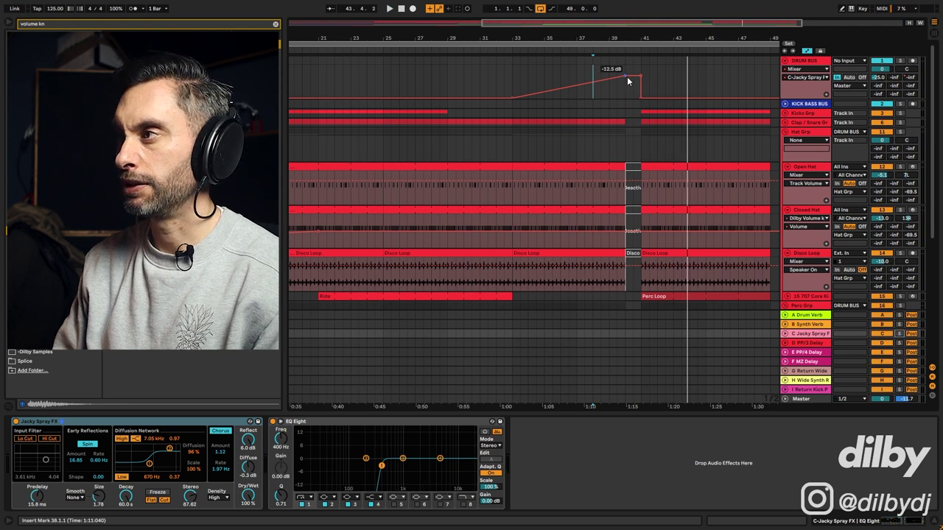
{"action": "left_click_drag", "start_coordinate": [628, 81], "coordinate": [628, 80]}
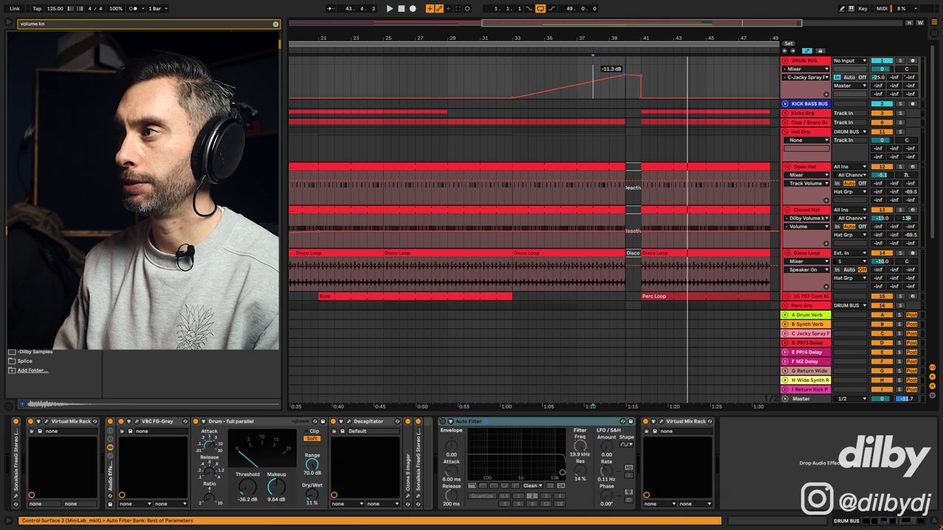
{"action": "left_click", "coordinate": [931, 376]}
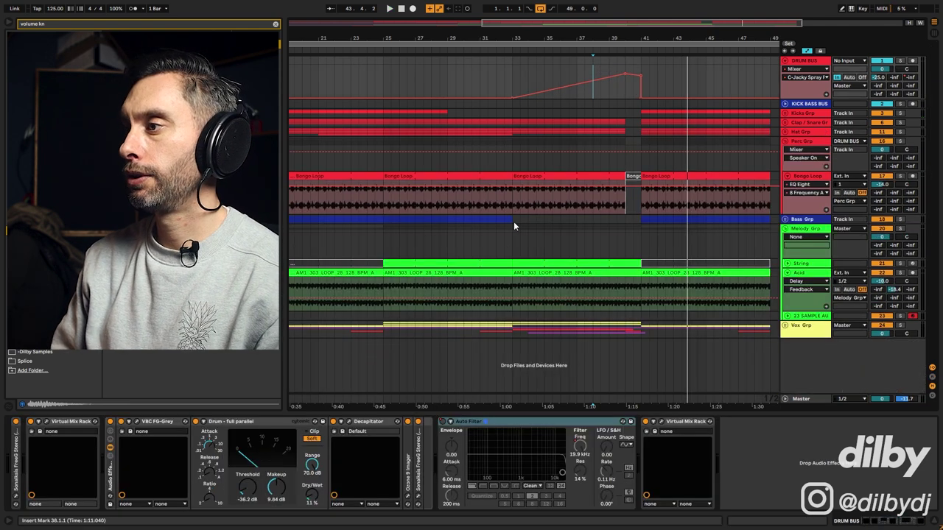
Unfold the Vox Grp, play briefly from bar 32, and select and expand the Snare Roll track.
{"action": "left_click", "coordinate": [785, 325]}
{"action": "scroll", "coordinate": [658, 319], "scroll_direction": "down", "scroll_amount": 3}
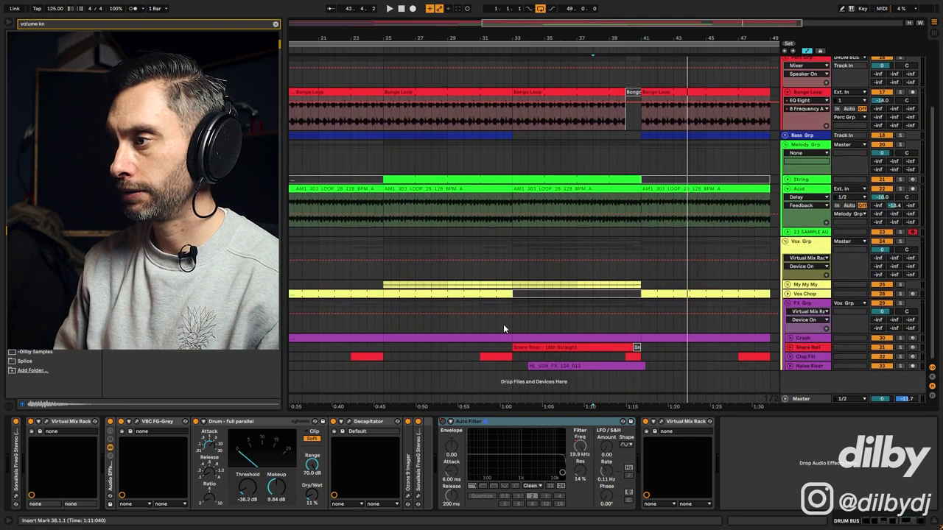
{"action": "left_click", "coordinate": [503, 329]}
{"action": "key", "text": "space"}
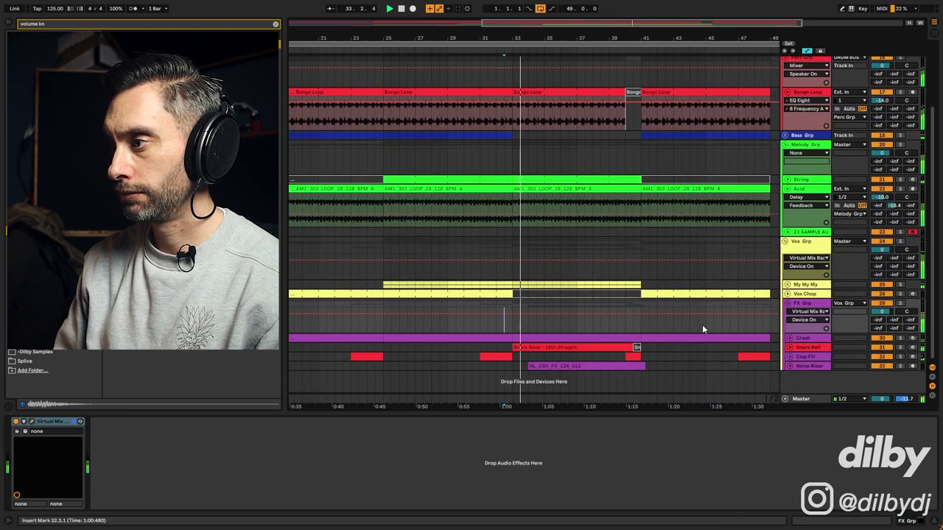
{"action": "left_click", "coordinate": [821, 349]}
{"action": "left_click", "coordinate": [790, 348]}
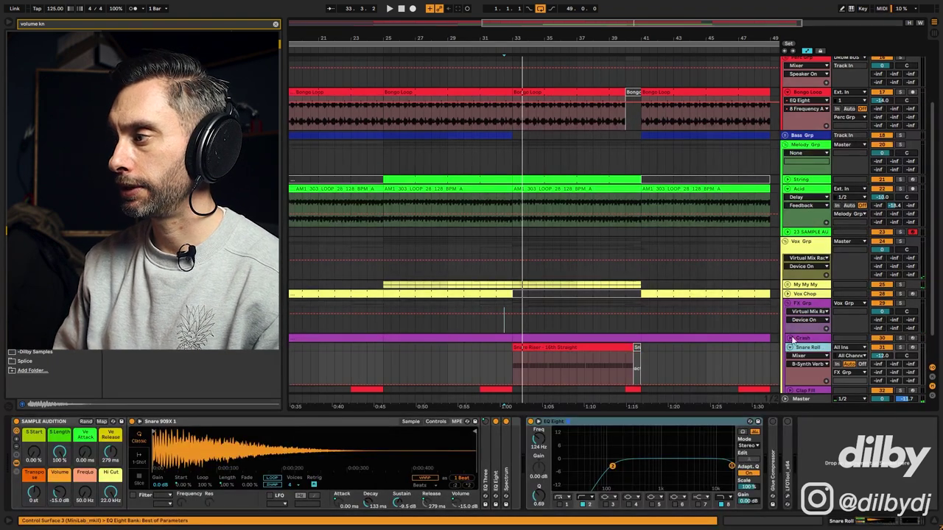
Automate the Snare Roll's EQ Eight output gain from about -5.7 dB at bar 33 up to 0 dB near bar 39, and play it soloed.
{"action": "left_click", "coordinate": [749, 501]}
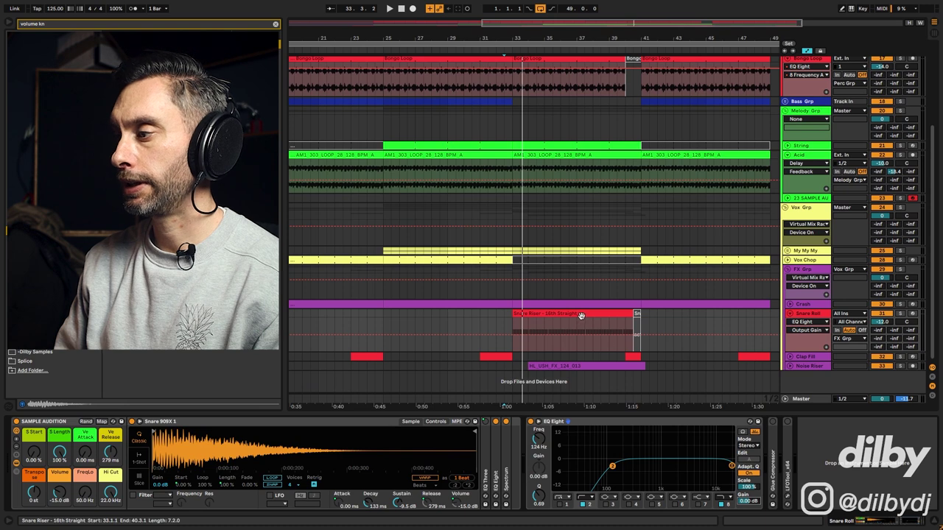
{"action": "left_click", "coordinate": [616, 334]}
{"action": "left_click_drag", "start_coordinate": [513, 335], "coordinate": [513, 342]}
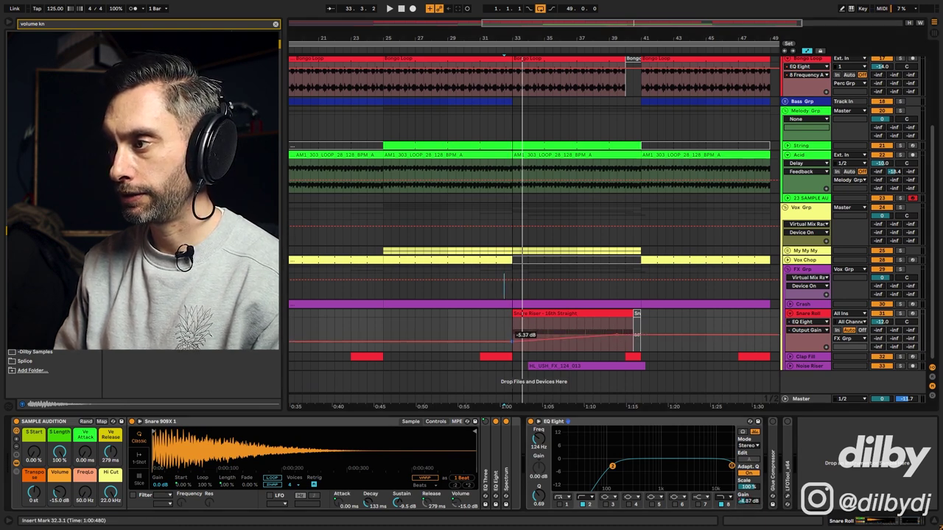
{"action": "left_click", "coordinate": [511, 328]}
{"action": "key", "text": "space"}
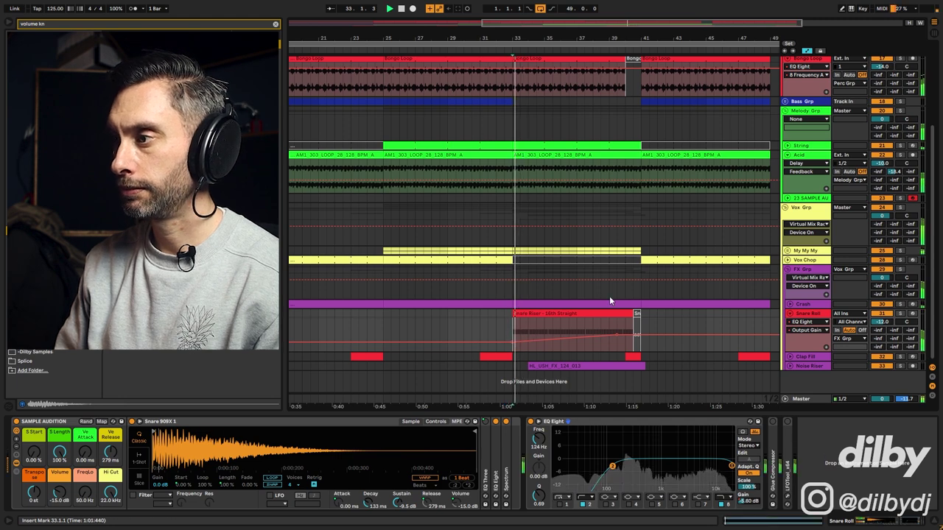
{"action": "left_click", "coordinate": [899, 316]}
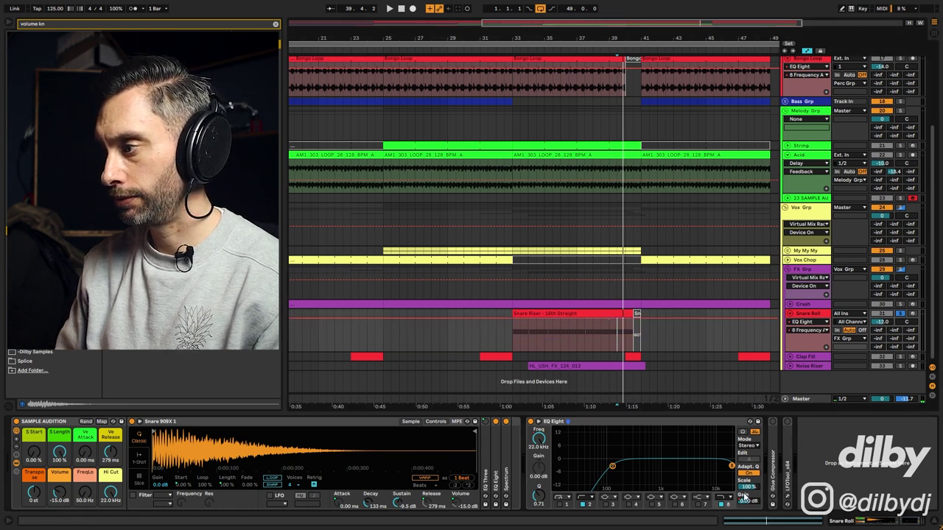
Automate Snare Roll's EQ Eight between bars 33 and 39: band 8 frequency rising to 22 kHz, band 2 falling from about 277 Hz to 124 Hz.
{"action": "left_click_drag", "start_coordinate": [522, 335], "coordinate": [515, 325]}
{"action": "left_click", "coordinate": [512, 347]}
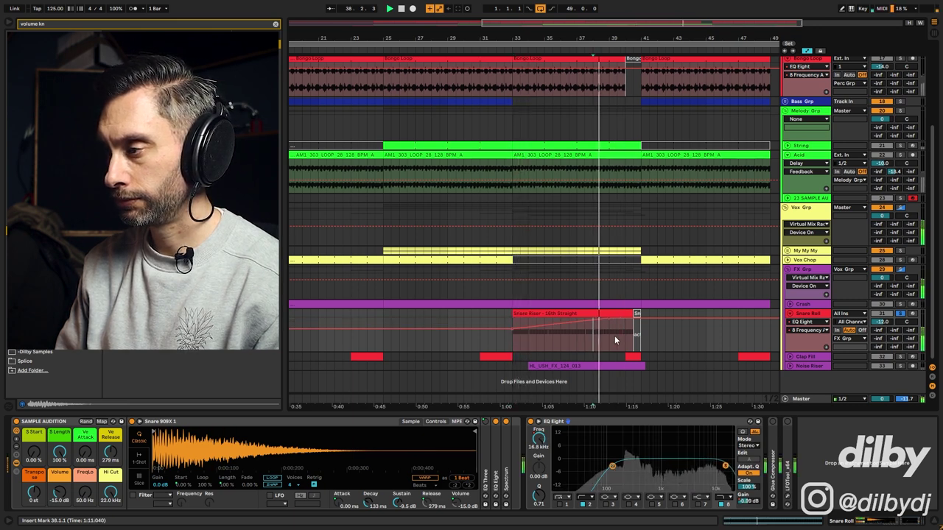
{"action": "left_click", "coordinate": [541, 445]}
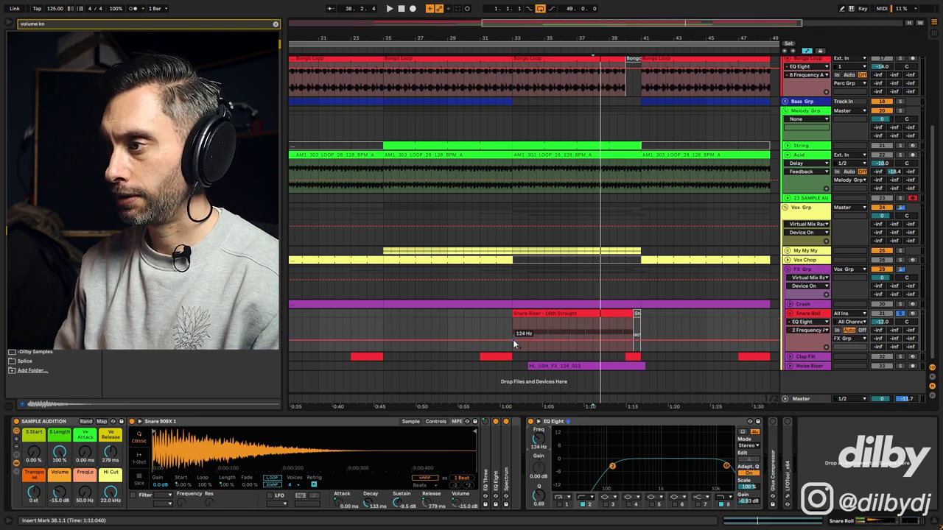
{"action": "left_click_drag", "start_coordinate": [514, 343], "coordinate": [514, 338]}
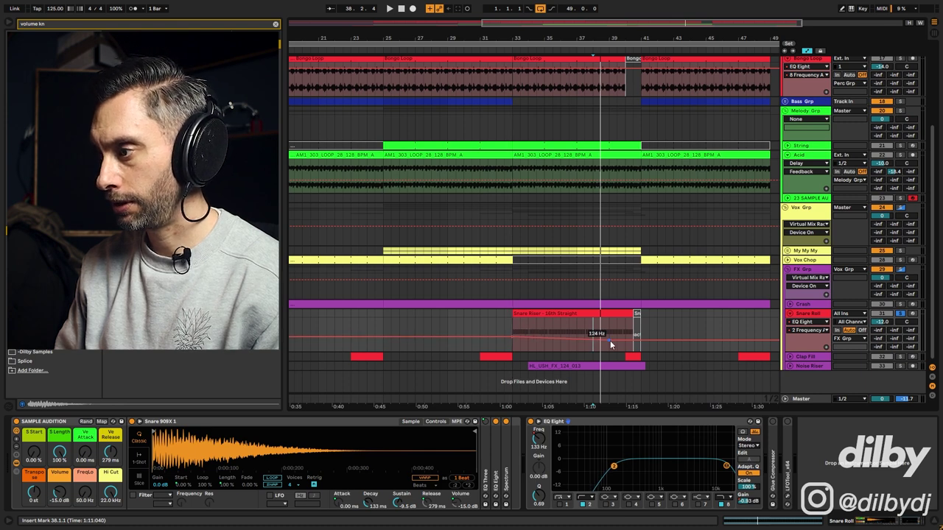
Play the soloed Snare Roll's EQ sweeps from bar 33 and again from about bar 39.
{"action": "left_click", "coordinate": [514, 322]}
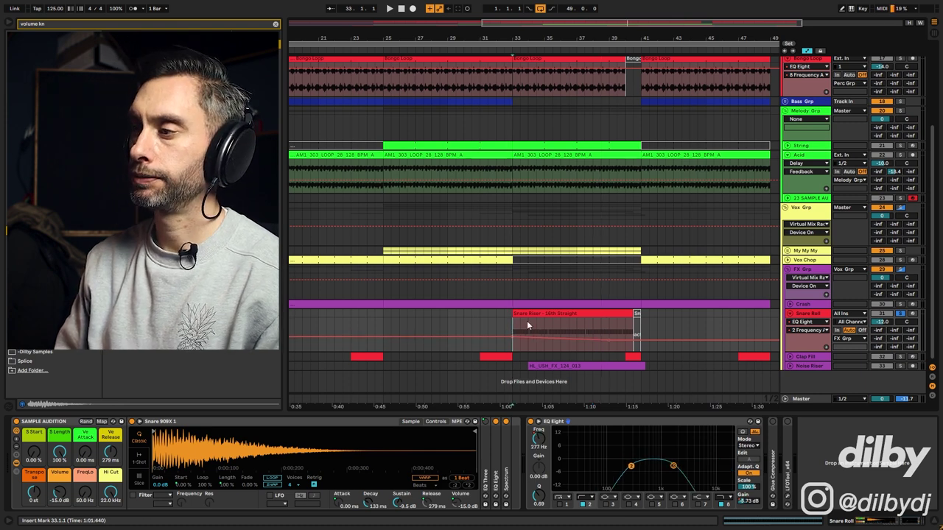
{"action": "key", "text": "space"}
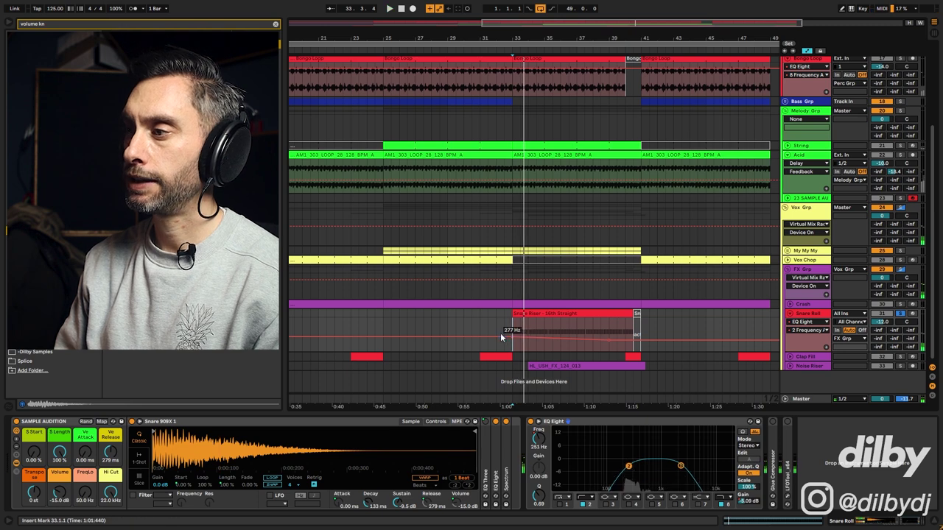
{"action": "left_click", "coordinate": [612, 327]}
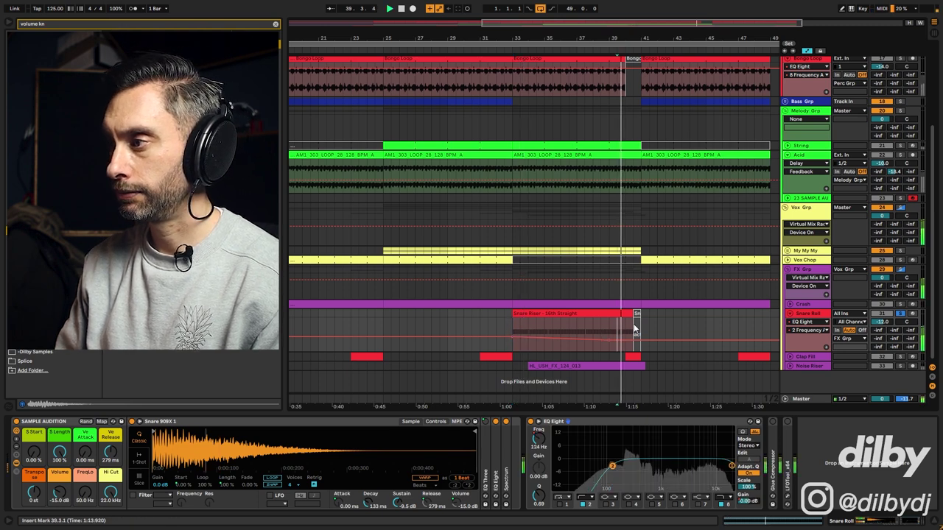
{"action": "key", "text": "space"}
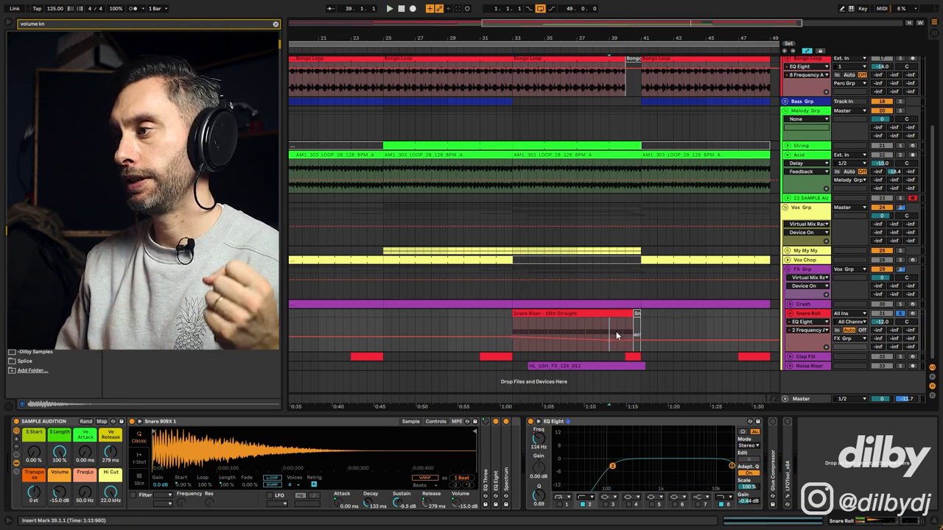
Automate the Snare Roll's B-Synth Verb send from -inf near bar 37 to 0.0 dB around bar 40.3, back to -inf at bar 41, and play it.
{"action": "left_click", "coordinate": [499, 322]}
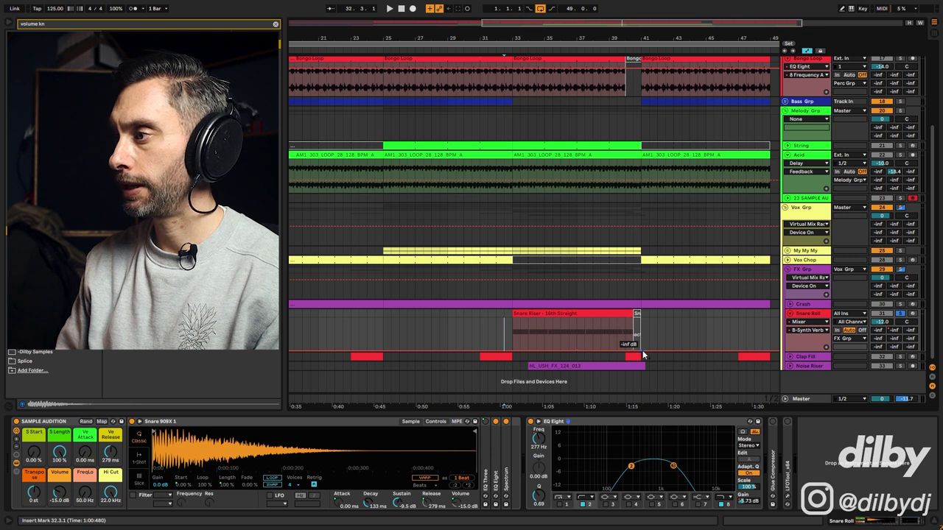
{"action": "left_click_drag", "start_coordinate": [635, 355], "coordinate": [633, 332]}
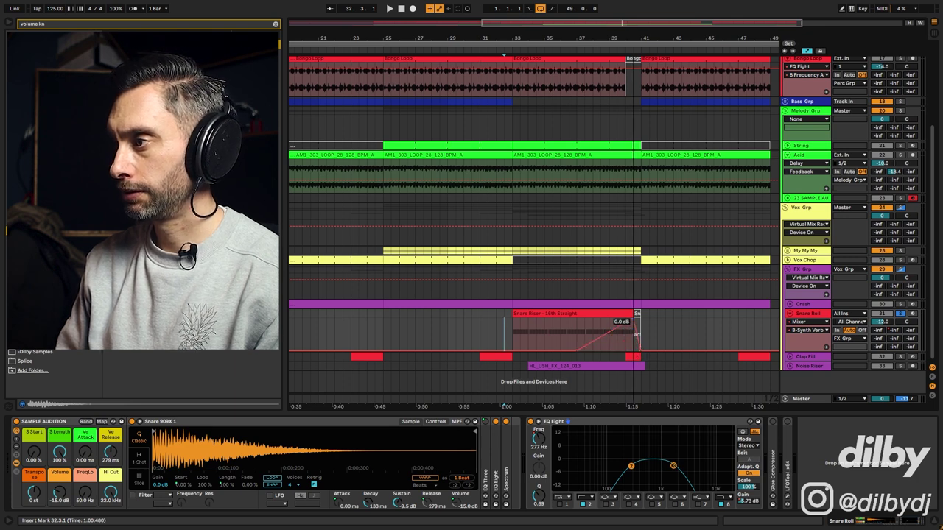
{"action": "key", "text": "space"}
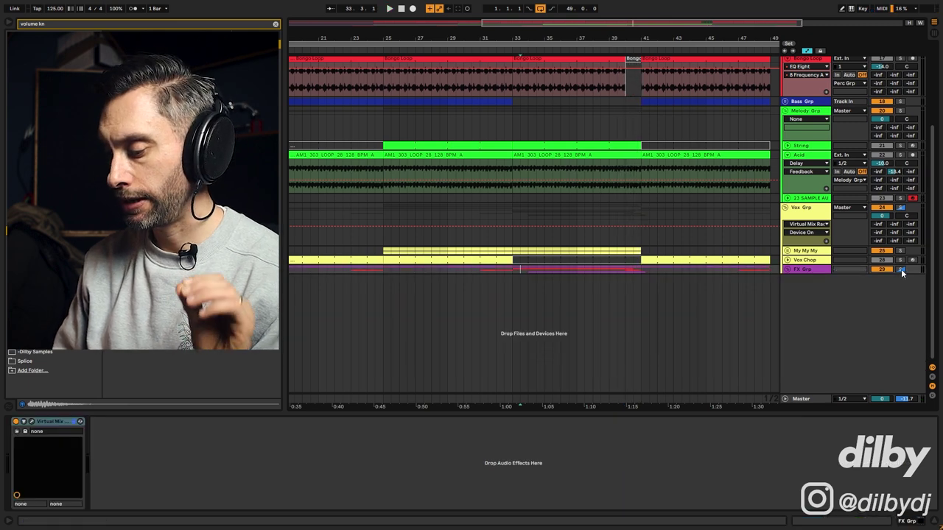
Play from bar 33.3 with the FX Grp folded, unsolo it to hear the full mix, and continue from about bar 39.
{"action": "key", "text": "space"}
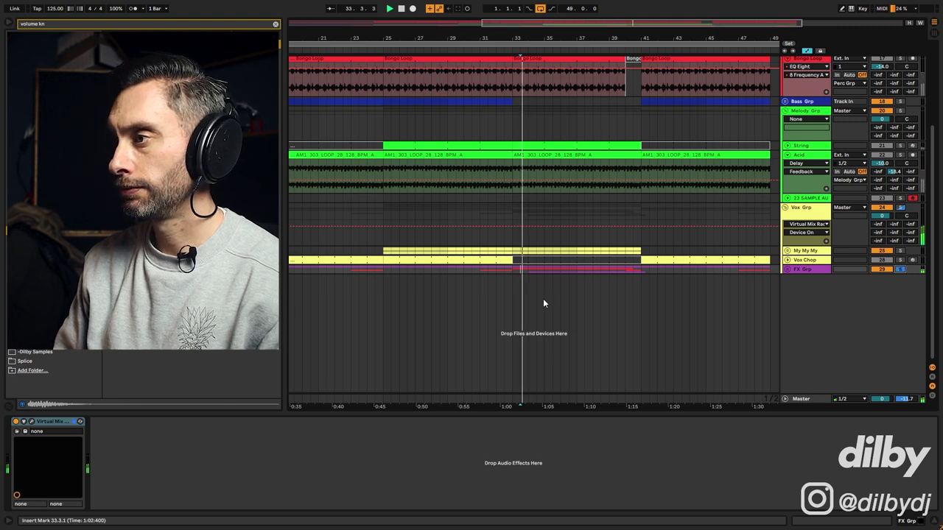
{"action": "left_click", "coordinate": [903, 270]}
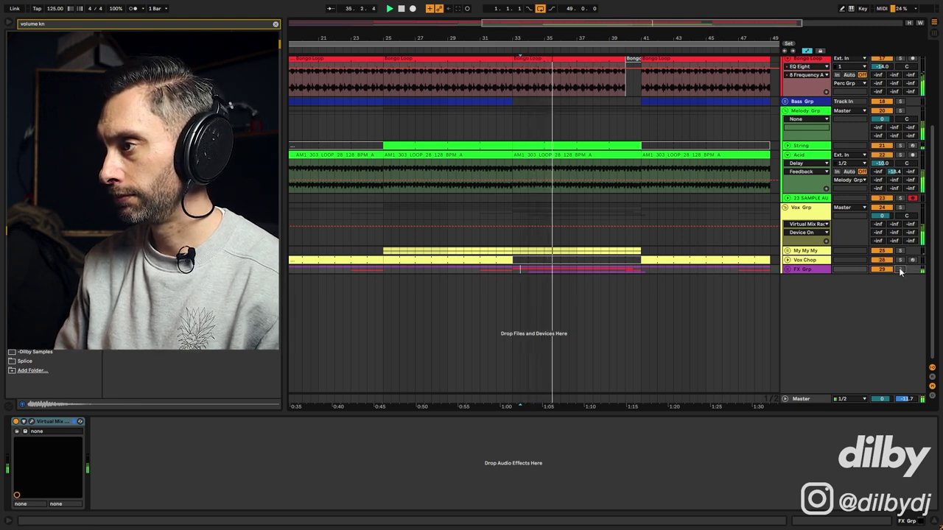
{"action": "left_click", "coordinate": [613, 283]}
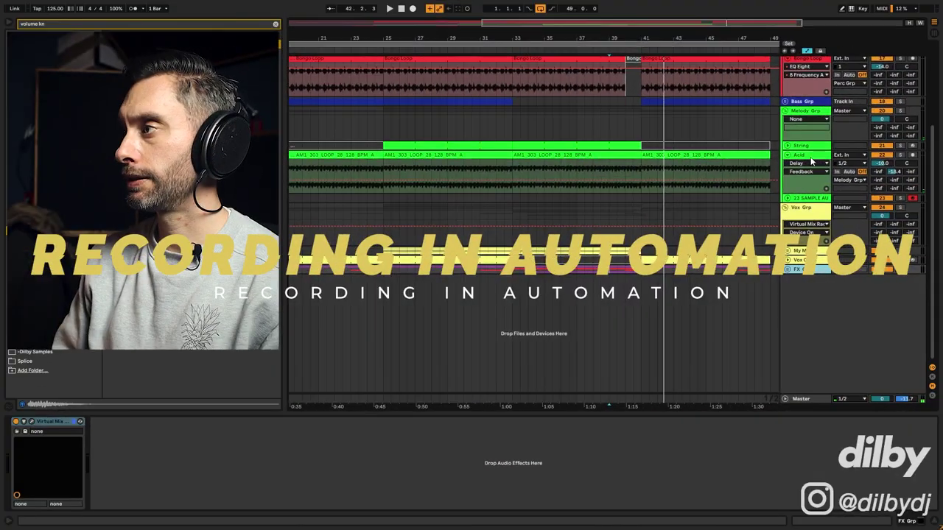
Solo the Acid track, play it from bar 17, and adjust its Auto Filter frequency to about 293 Hz.
{"action": "left_click", "coordinate": [807, 156]}
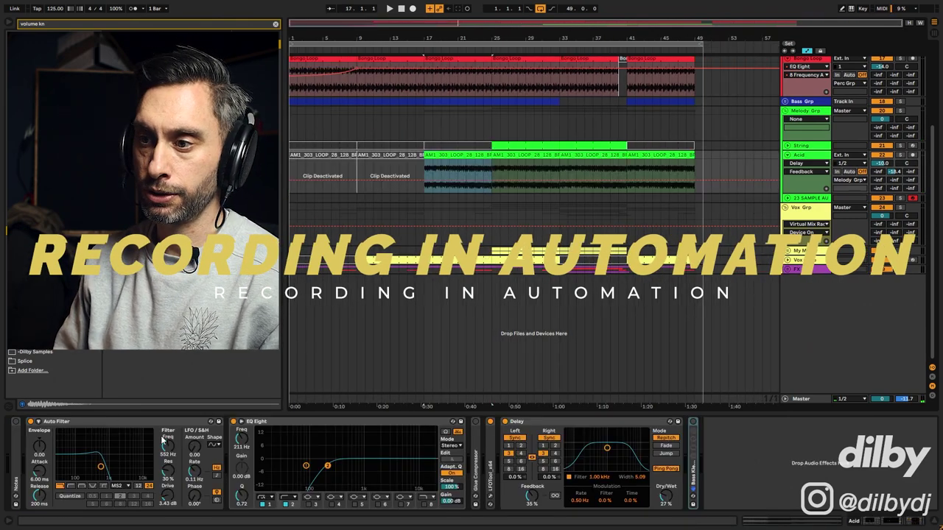
{"action": "key", "text": "s"}
{"action": "key", "text": "space"}
{"action": "left_click_drag", "start_coordinate": [169, 446], "coordinate": [169, 431]}
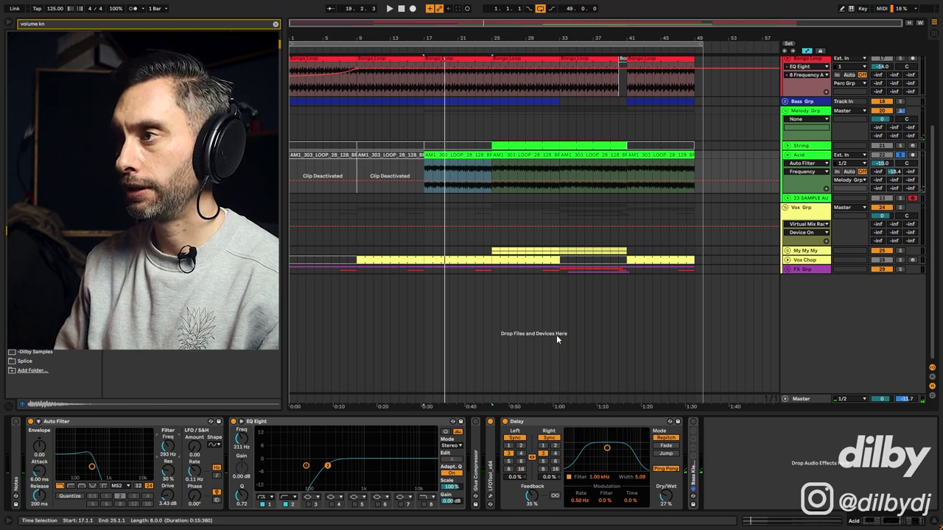
Replay the Acid loop from bars 17 and 16, lower its Auto Filter frequency to 250 Hz, and unsolo the track.
{"action": "left_click", "coordinate": [424, 174]}
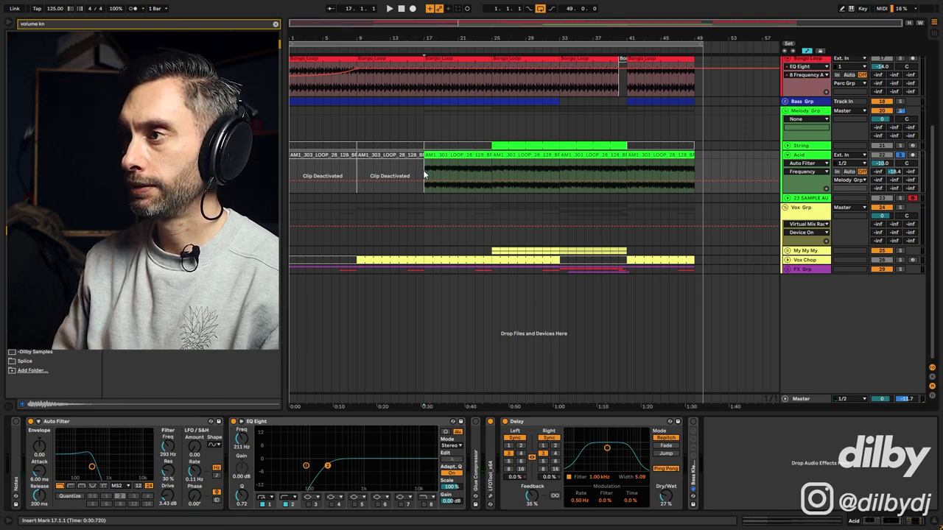
{"action": "key", "text": "space"}
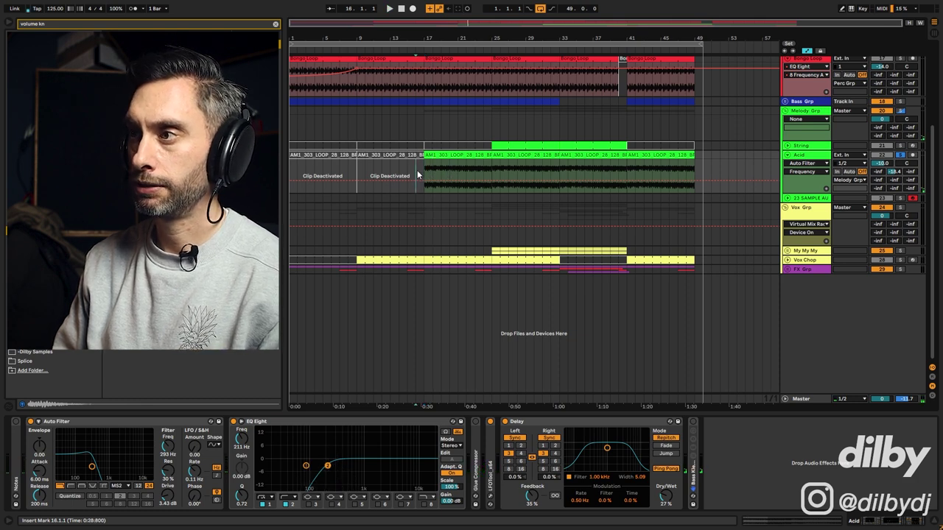
{"action": "left_click", "coordinate": [417, 170]}
{"action": "key", "text": "space"}
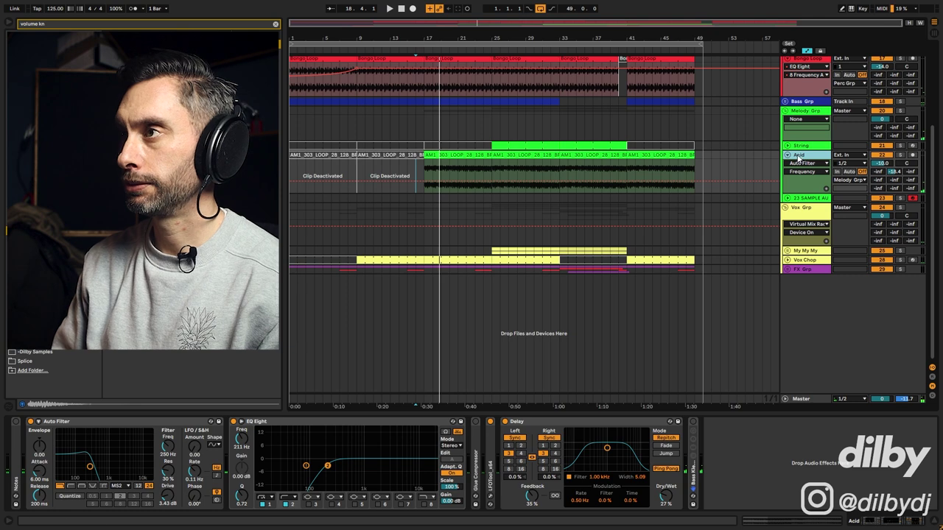
{"action": "key", "text": "space"}
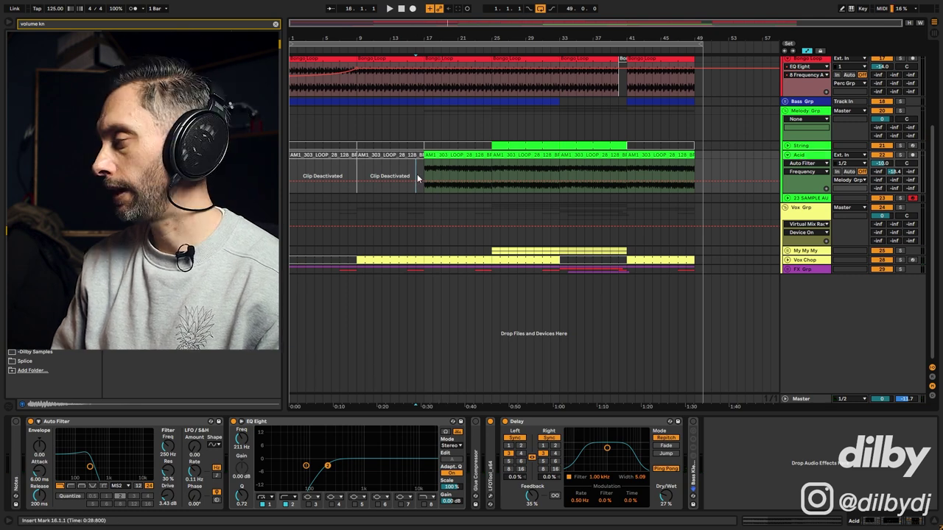
Record live Auto Filter frequency automation on the Acid track from bar 16 to about bar 49, and select the Acid clip at bars 17 to 25.
{"action": "left_click", "coordinate": [137, 421]}
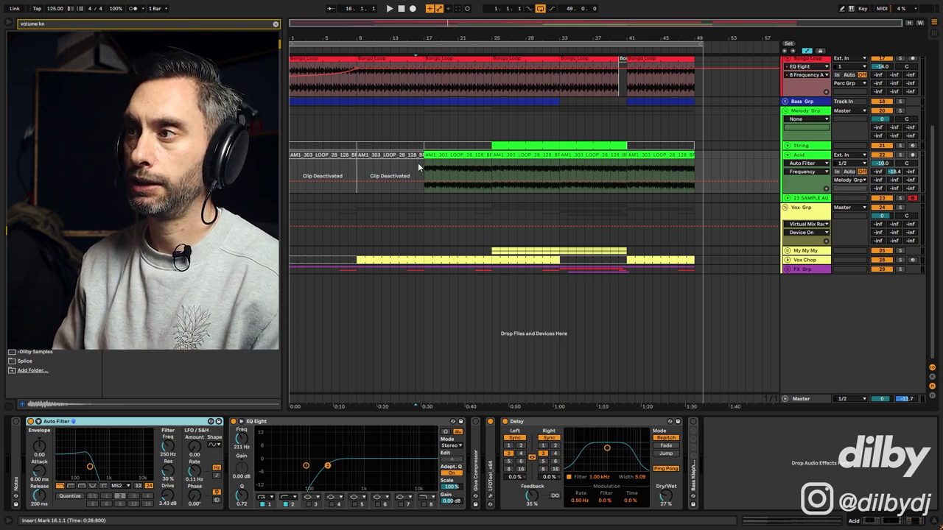
{"action": "left_click", "coordinate": [430, 9]}
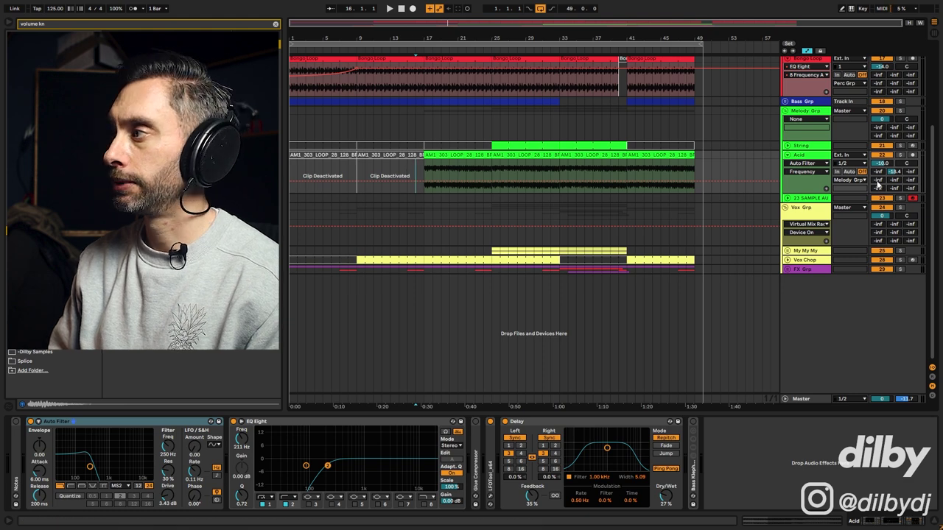
{"action": "left_click", "coordinate": [413, 9]}
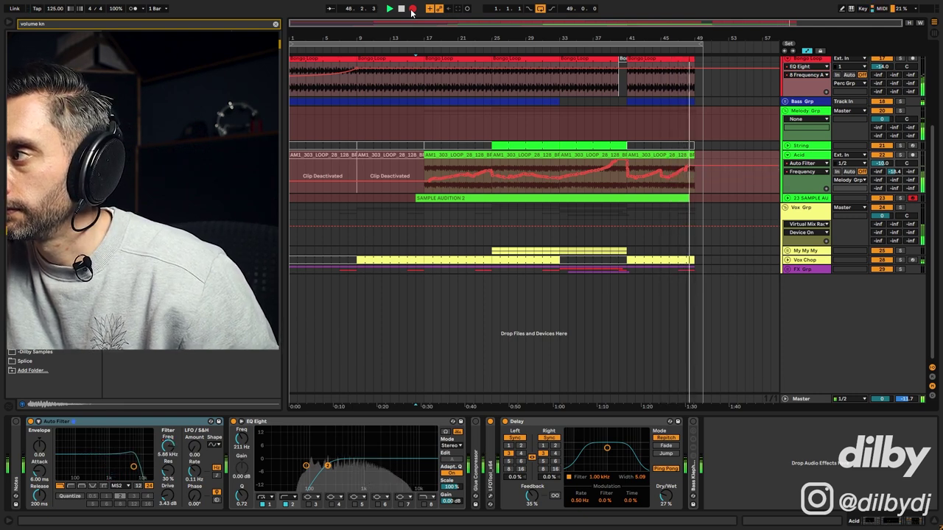
{"action": "key", "text": "space"}
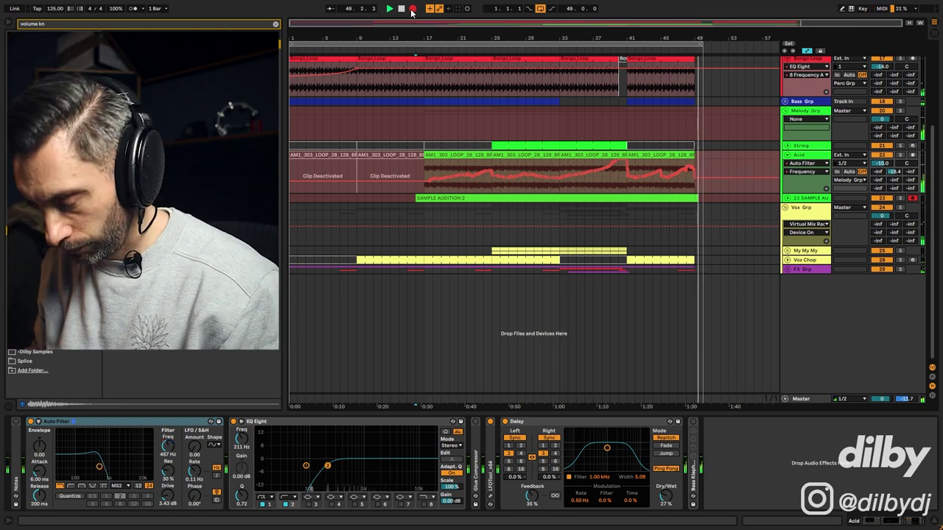
{"action": "left_click", "coordinate": [440, 157]}
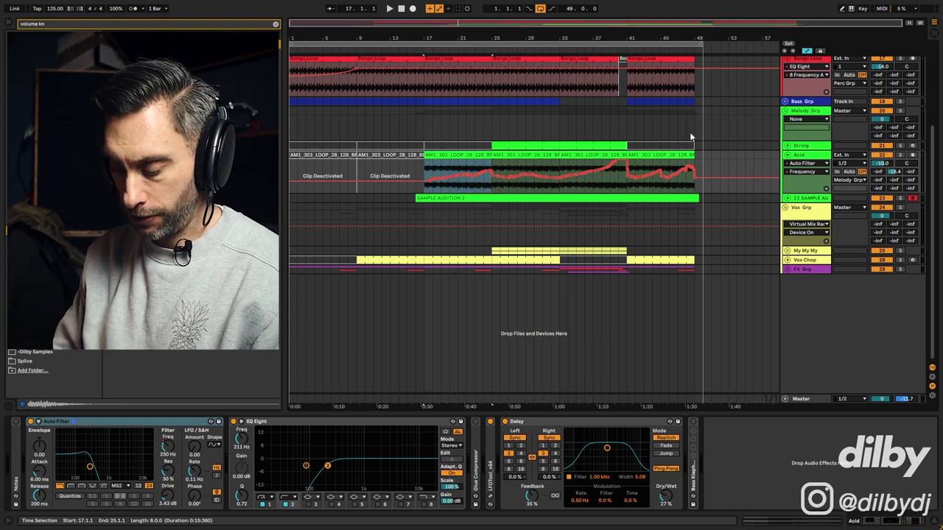
Examine the recorded Auto Filter frequency automation on the Acid track closely around bars 26 to 27.
{"action": "left_click_drag", "start_coordinate": [499, 25], "coordinate": [538, 77]}
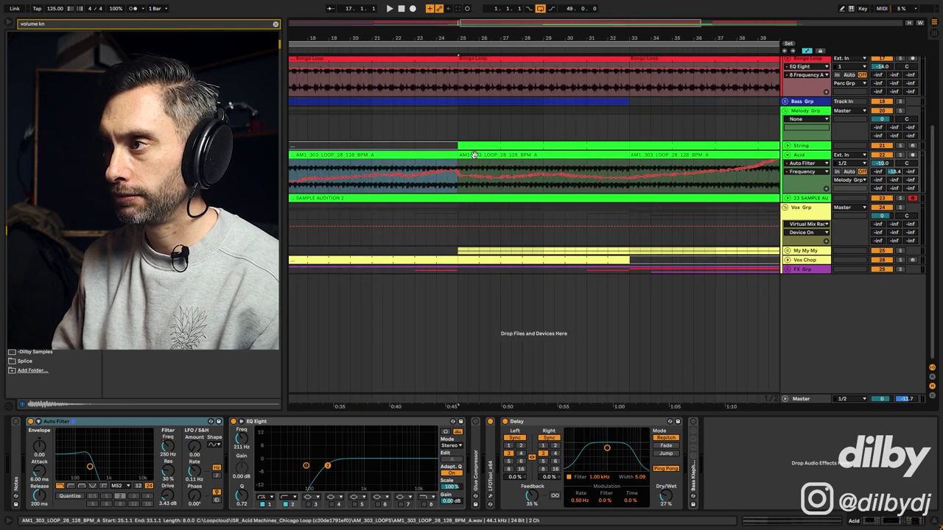
{"action": "left_click_drag", "start_coordinate": [480, 163], "coordinate": [491, 162]}
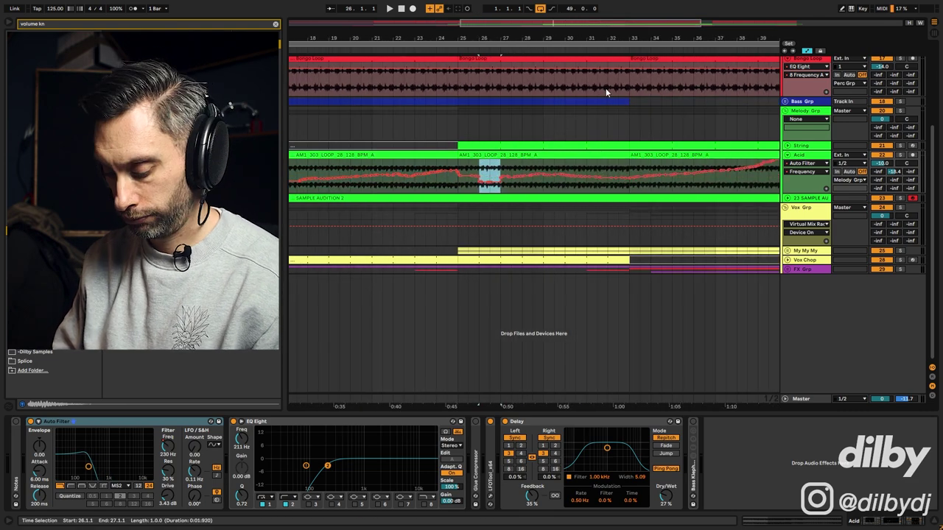
{"action": "double_click", "coordinate": [494, 23]}
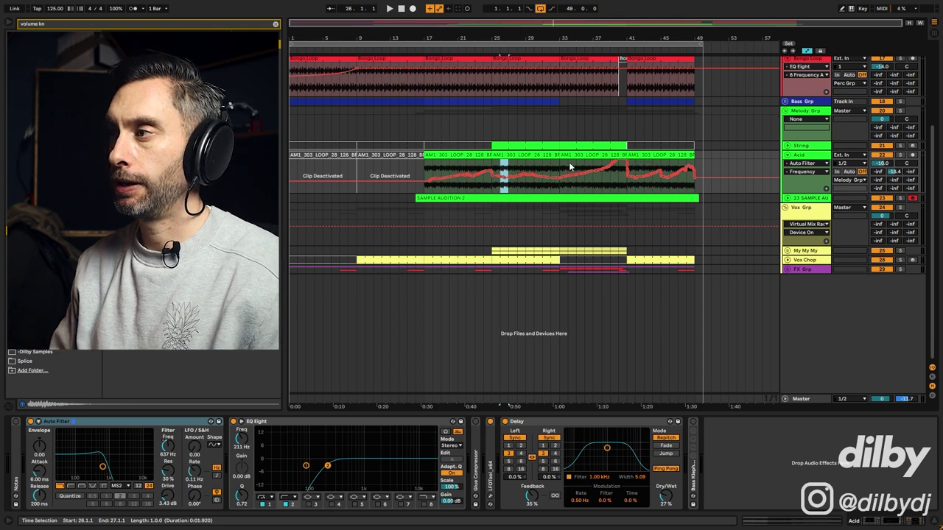
Solo the My My My group and draw its Auto Filter frequency rising from about 1.07 kHz at bar 25 to 19.9 kHz at bar 33.
{"action": "left_click", "coordinate": [810, 251]}
{"action": "left_click", "coordinate": [787, 251]}
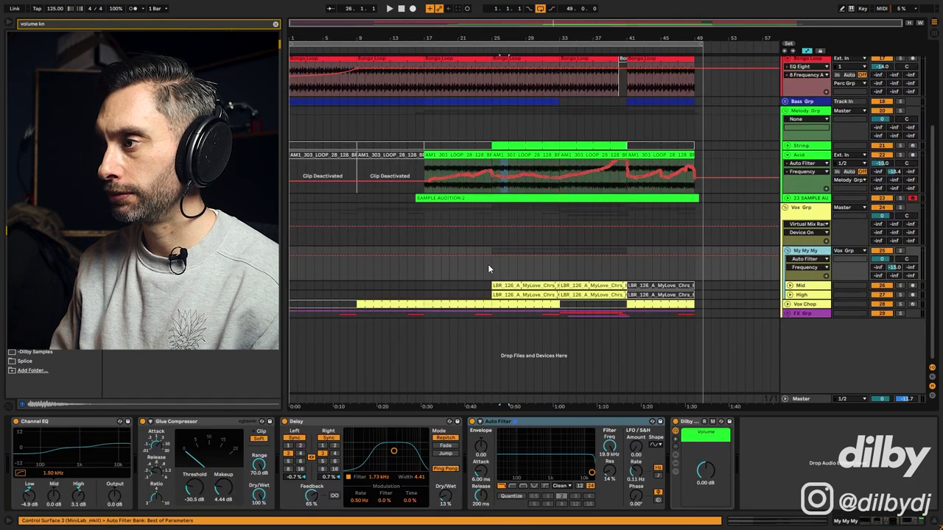
{"action": "key", "text": "space"}
{"action": "left_click", "coordinate": [901, 252]}
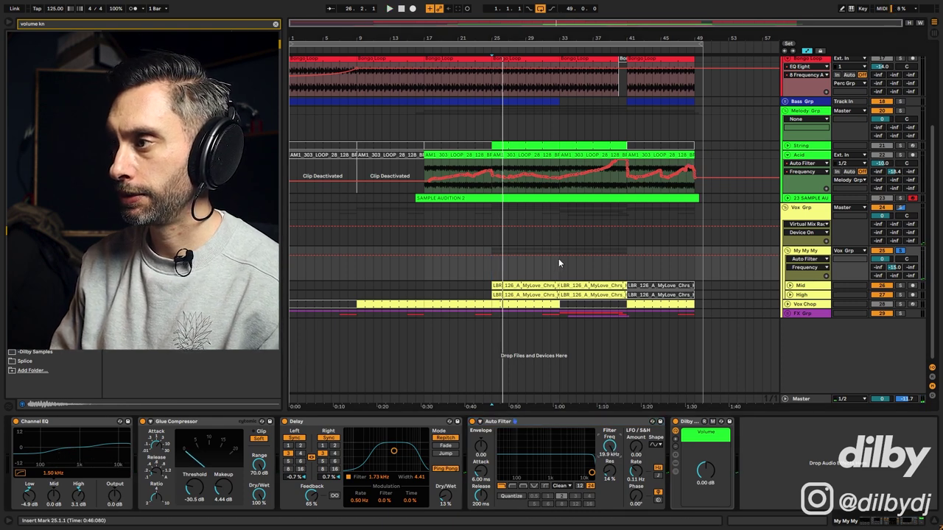
{"action": "left_click_drag", "start_coordinate": [491, 256], "coordinate": [559, 254]}
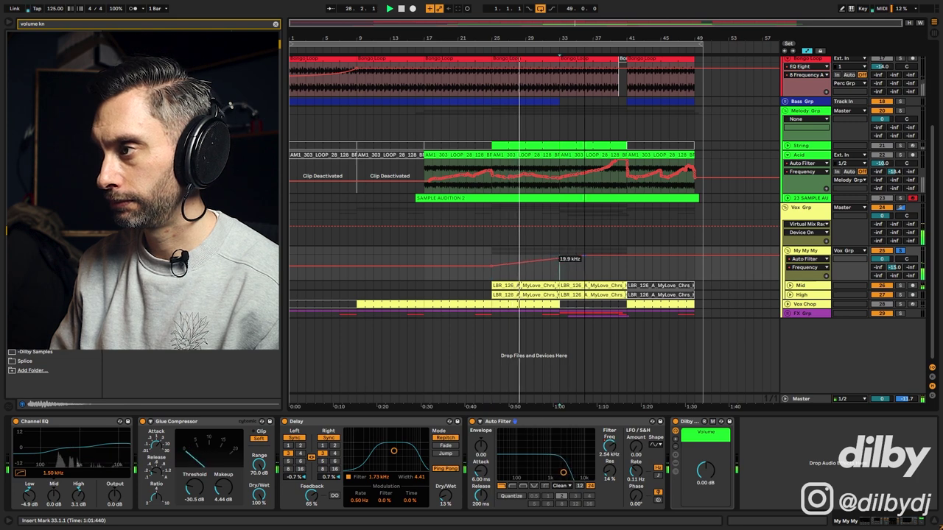
{"action": "key", "text": "space"}
Draw the My My My group's Dilby Volume automation rising from bar 25 to 0.00 dB at bar 33, and unsolo the group during playback.
{"action": "left_click", "coordinate": [492, 257]}
{"action": "left_click", "coordinate": [706, 481]}
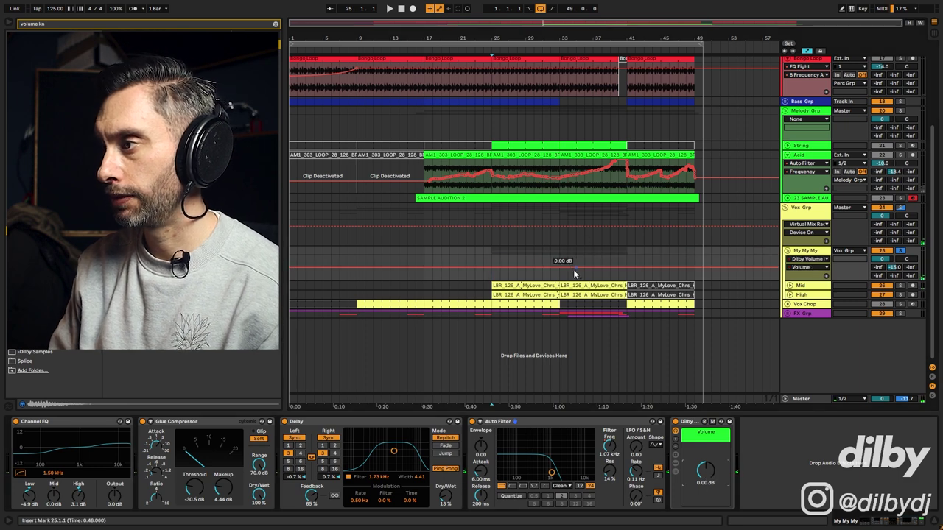
{"action": "left_click_drag", "start_coordinate": [492, 268], "coordinate": [492, 272]}
{"action": "left_click", "coordinate": [483, 262]}
{"action": "key", "text": "space"}
{"action": "left_click", "coordinate": [900, 251]}
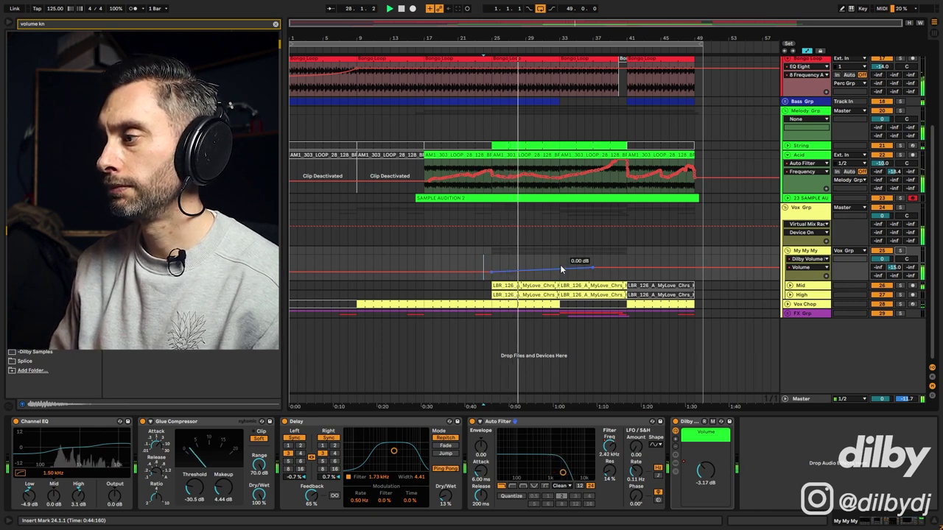
{"action": "mouse_move", "coordinate": [558, 268]}
{"action": "left_mouse_down"}
{"action": "mouse_move", "coordinate": [595, 267]}
{"action": "mouse_move", "coordinate": [559, 269]}
{"action": "left_mouse_up"}
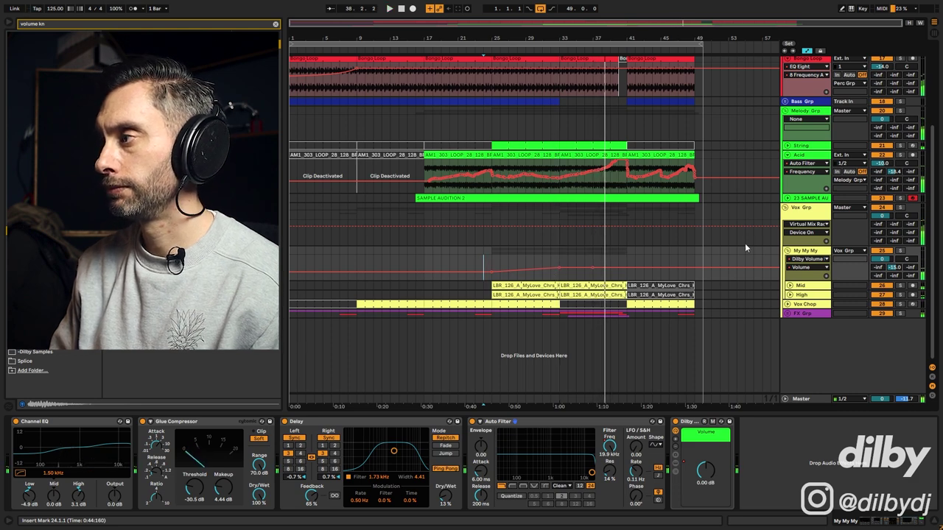
{"action": "left_click", "coordinate": [493, 251]}
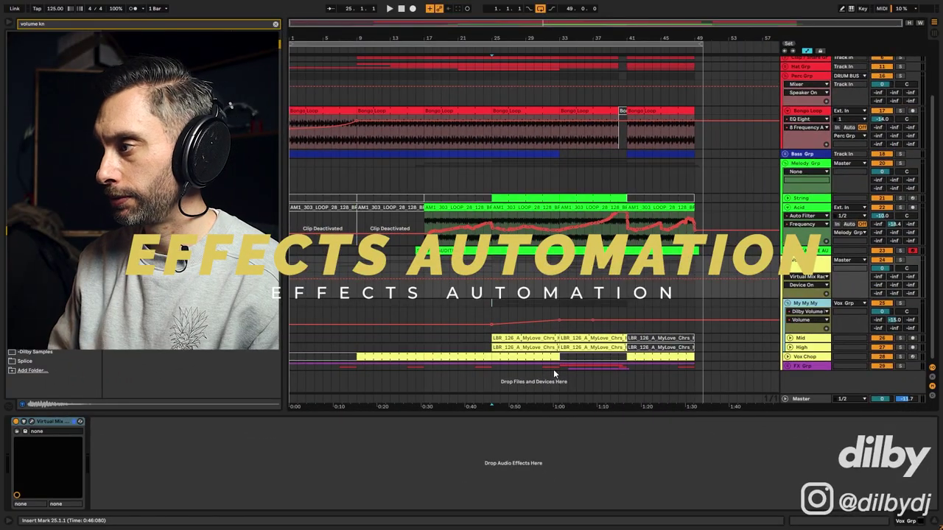
Play the Vox Chop track soloed from bar 9 and turn on its Delay device.
{"action": "left_click", "coordinate": [810, 356]}
{"action": "key", "text": "space"}
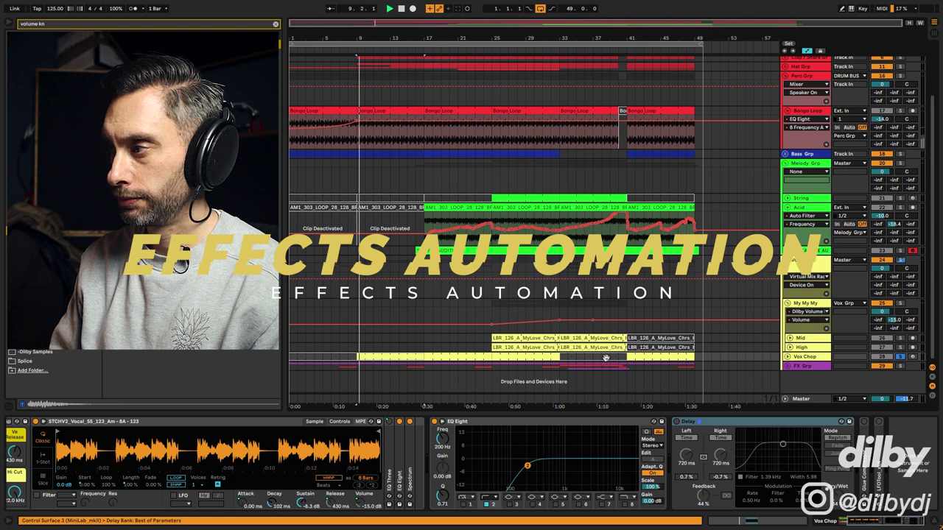
{"action": "left_click", "coordinate": [677, 423]}
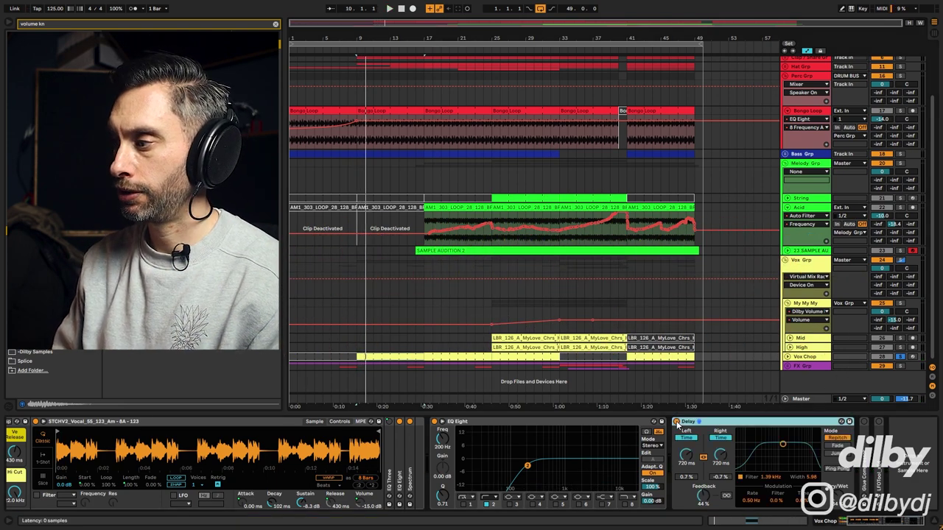
{"action": "key", "text": "space"}
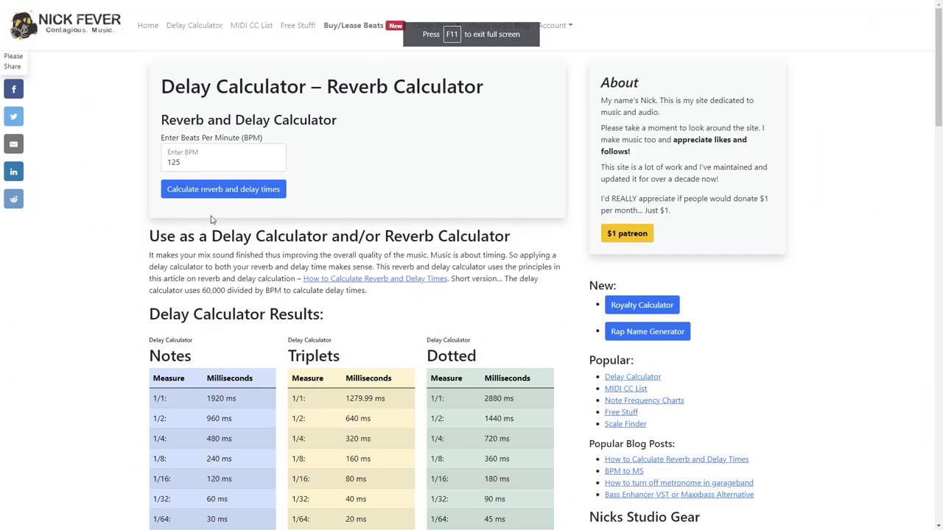
Switch to the Nick Fever delay calculator in the browser and look up the dotted 1/4 delay time for 125 BPM.
{"action": "scroll", "coordinate": [572, 288], "scroll_direction": "down", "scroll_amount": 2}
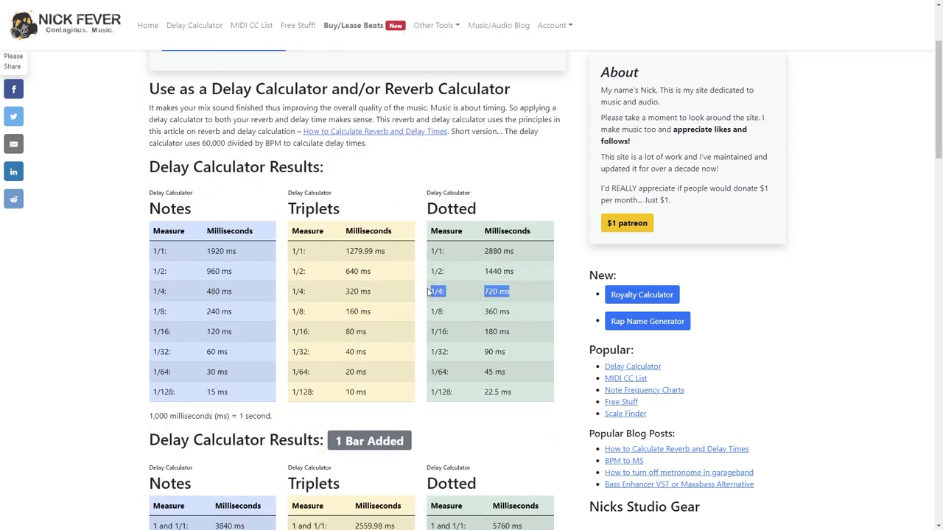
{"action": "scroll", "coordinate": [75, 165], "scroll_direction": "up", "scroll_amount": 2}
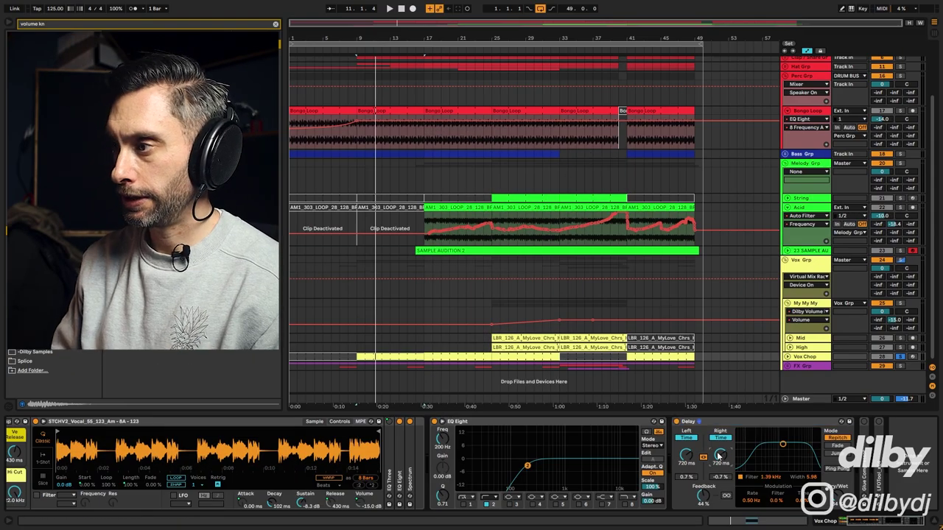
Show the Vox Chop Delay's L Time automation, audition manual delay time changes from bar 9, and re-enable the automation.
{"action": "left_click", "coordinate": [787, 357]}
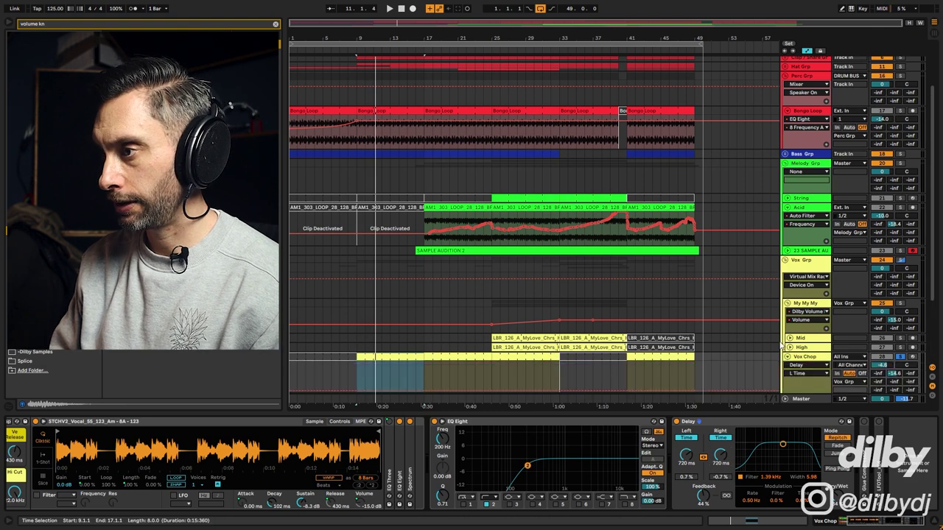
{"action": "scroll", "coordinate": [505, 329], "scroll_direction": "down", "scroll_amount": 3}
{"action": "left_click", "coordinate": [330, 301]}
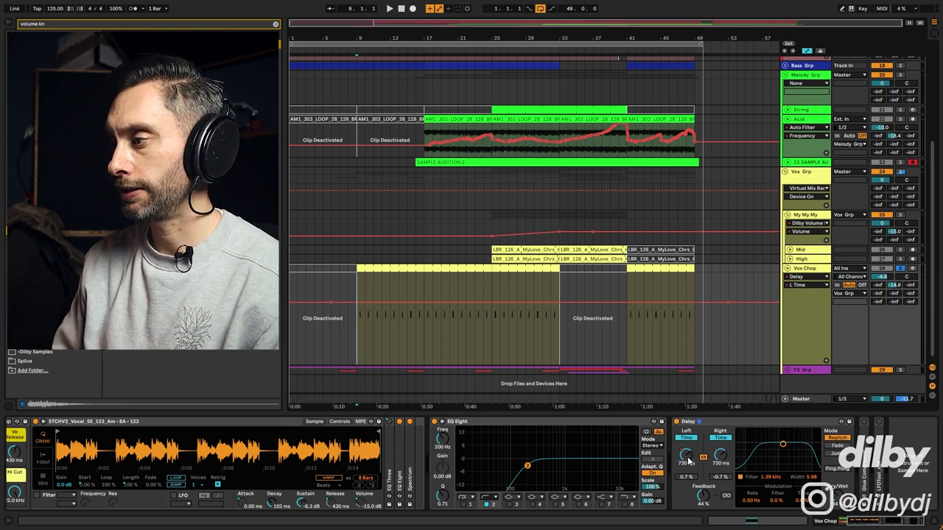
{"action": "key", "text": "space"}
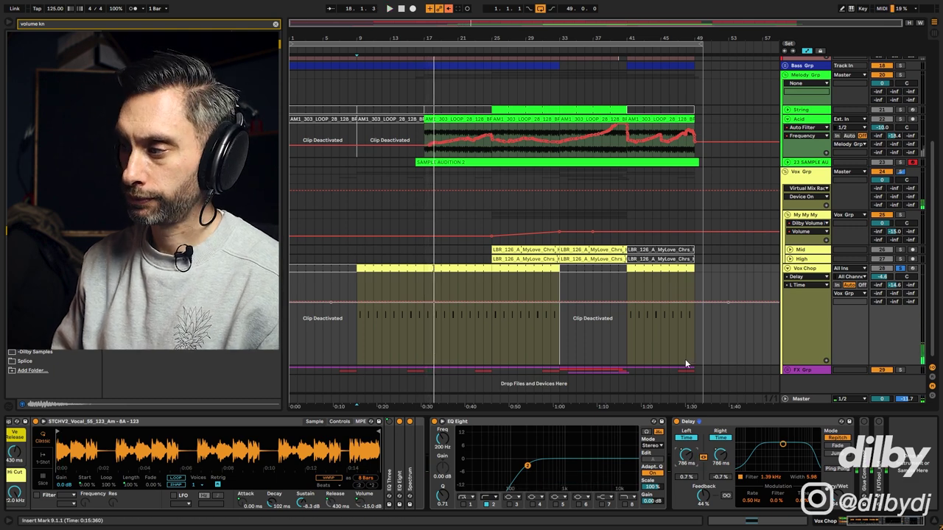
{"action": "left_click", "coordinate": [795, 428]}
{"action": "left_click", "coordinate": [448, 9]}
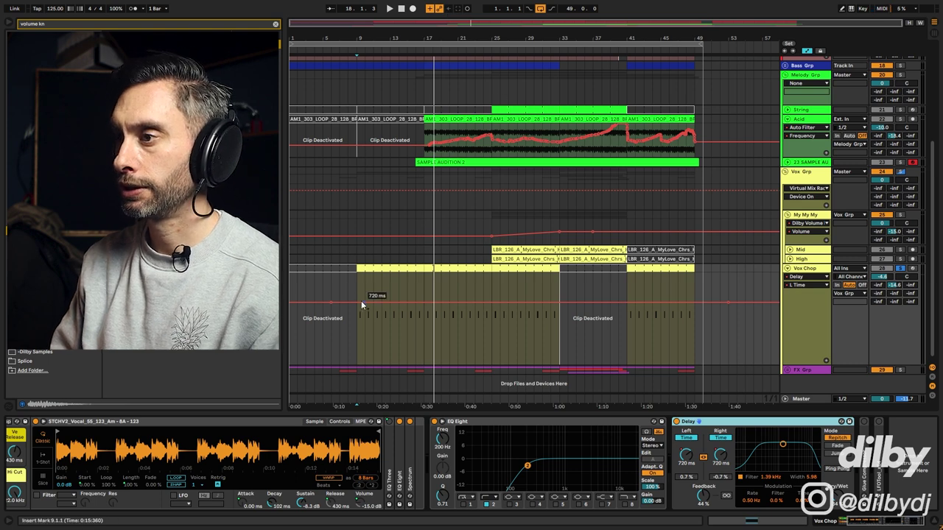
Draw a zigzag L Time automation curve for the Vox Chop Delay between bar 9 and bar 33.
{"action": "left_click", "coordinate": [492, 303]}
{"action": "left_click_drag", "start_coordinate": [374, 303], "coordinate": [404, 301]}
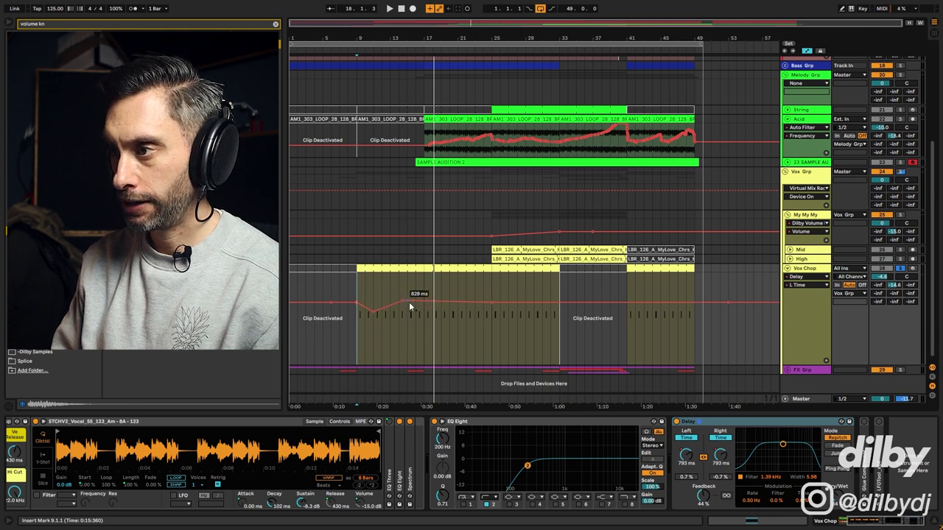
{"action": "left_click_drag", "start_coordinate": [364, 303], "coordinate": [417, 330]}
{"action": "left_click_drag", "start_coordinate": [434, 319], "coordinate": [435, 354]}
{"action": "left_click", "coordinate": [449, 309]}
{"action": "left_click_drag", "start_coordinate": [458, 306], "coordinate": [560, 301]}
Level the Vox Chop L Time automation at about 720 ms over bars 33 to 37, add another zigzag before bar 33, and play from bar 24.
{"action": "left_click_drag", "start_coordinate": [744, 321], "coordinate": [773, 322]}
{"action": "left_click_drag", "start_coordinate": [554, 325], "coordinate": [590, 318]}
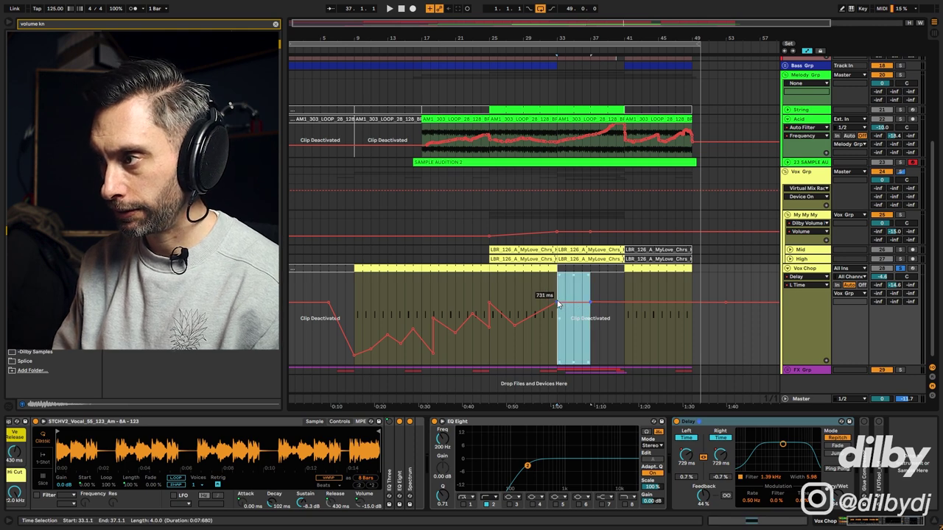
{"action": "mouse_move", "coordinate": [532, 316]}
{"action": "left_mouse_down"}
{"action": "mouse_move", "coordinate": [533, 300]}
{"action": "mouse_move", "coordinate": [545, 310]}
{"action": "left_mouse_up"}
{"action": "left_click", "coordinate": [479, 307]}
{"action": "key", "text": "space"}
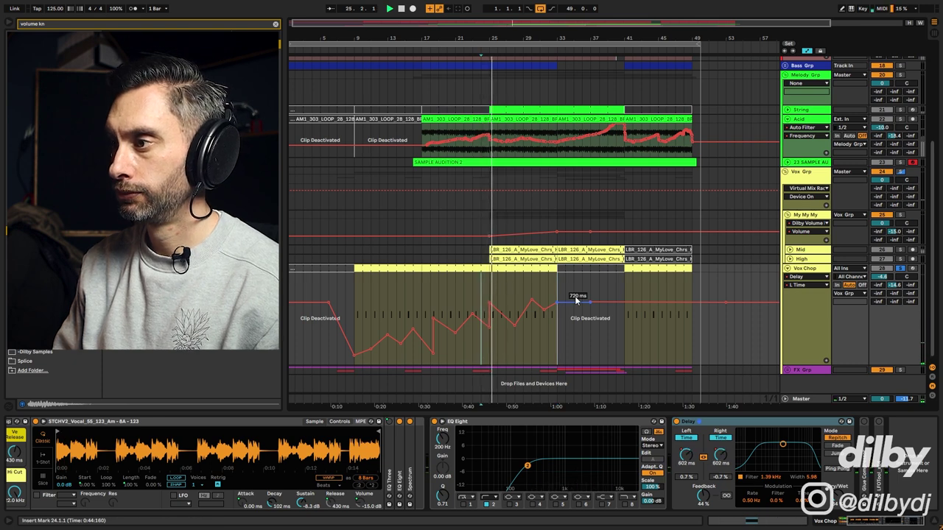
Draw the Vox Chop Delay's Feedback automation rising from 66% at bar 9 to about 82% at bar 33 and back by bar 37.
{"action": "left_click", "coordinate": [702, 497]}
{"action": "left_click", "coordinate": [356, 334]}
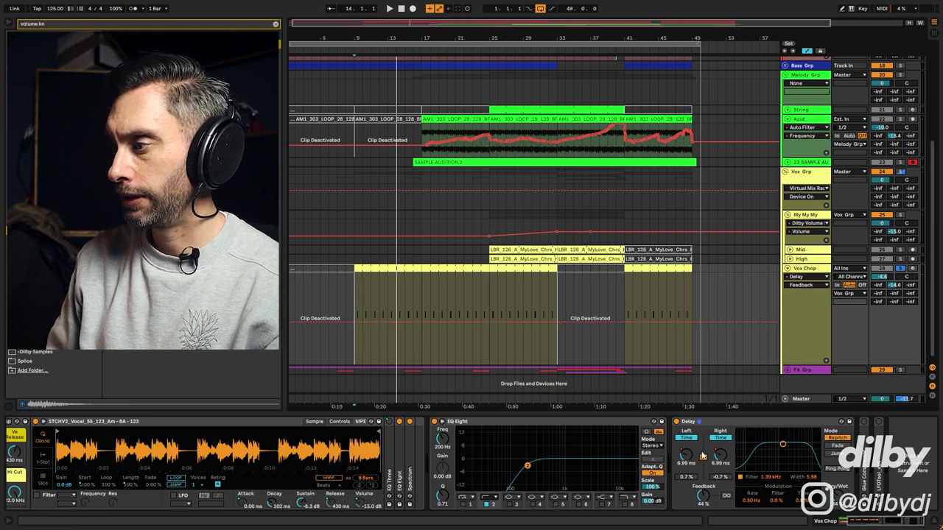
{"action": "key", "text": "space"}
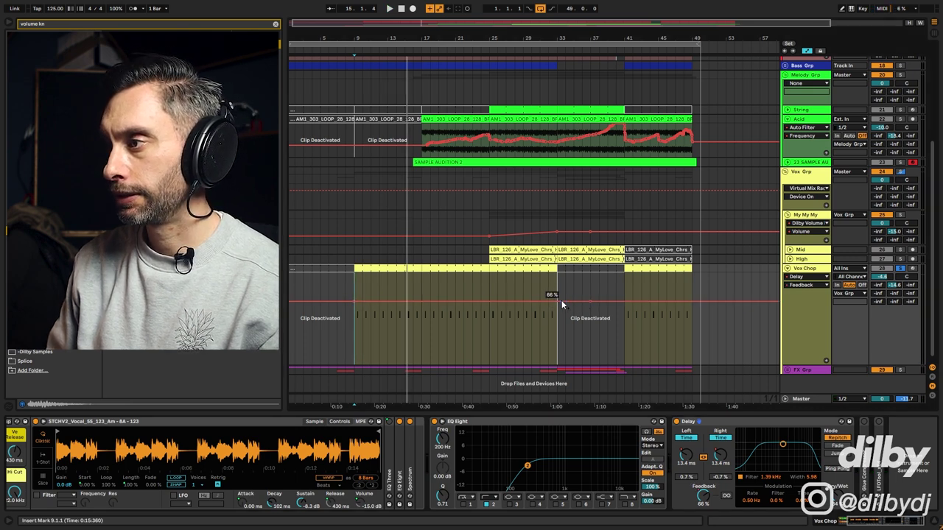
{"action": "left_click_drag", "start_coordinate": [561, 300], "coordinate": [558, 291]}
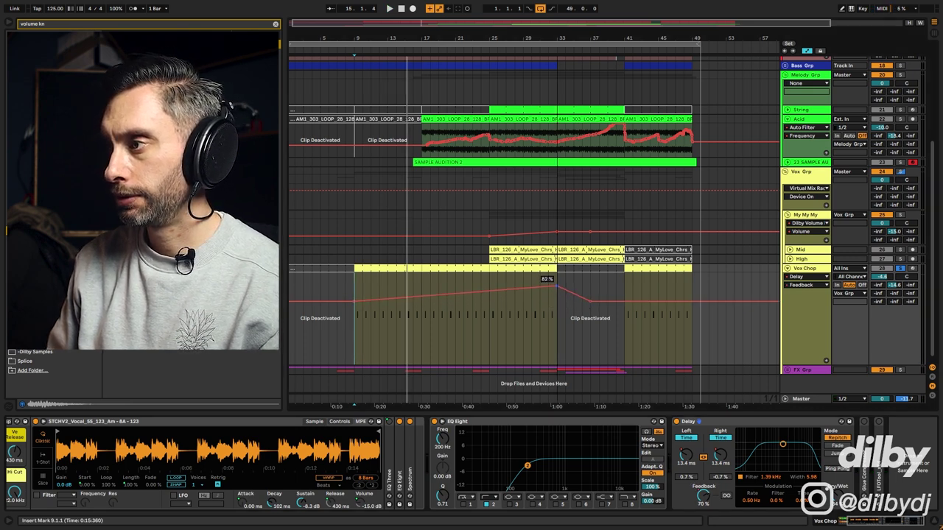
Audition the Vox Chop feedback and delay time automation from bars 15, 20 and 28, and replay it from bar 20.
{"action": "left_click", "coordinate": [405, 320]}
{"action": "key", "text": "space"}
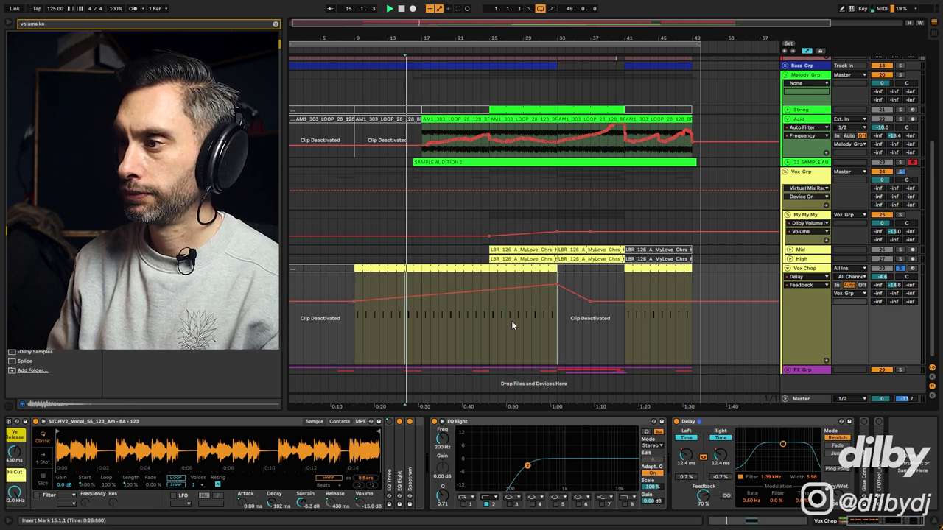
{"action": "left_click", "coordinate": [449, 317]}
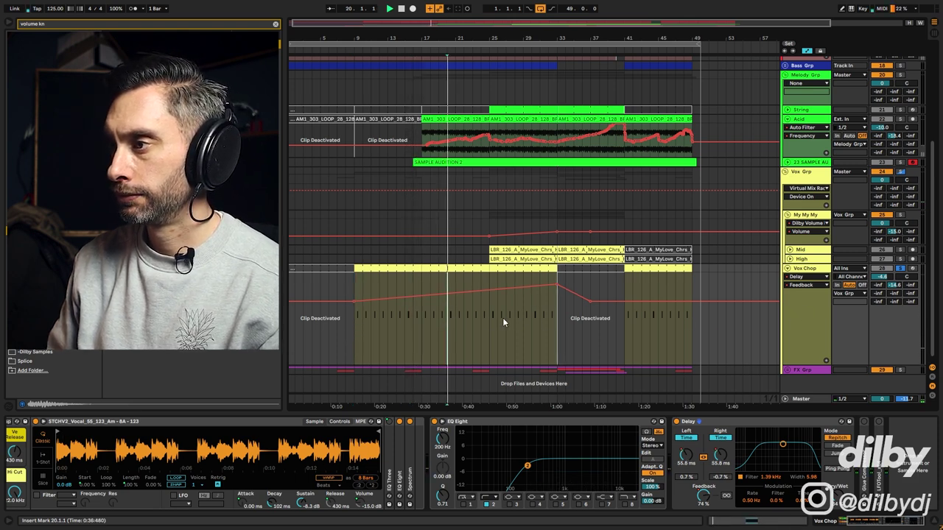
{"action": "left_click", "coordinate": [513, 317]}
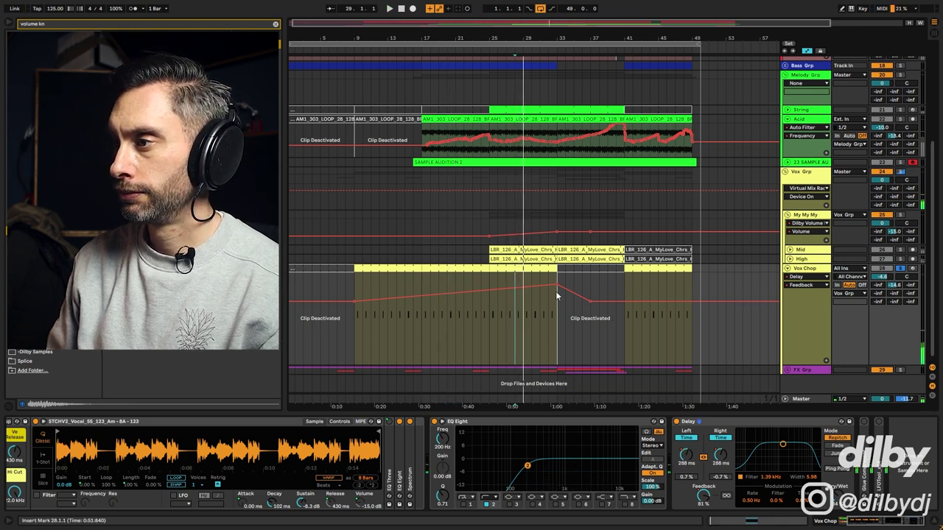
{"action": "left_click", "coordinate": [445, 319]}
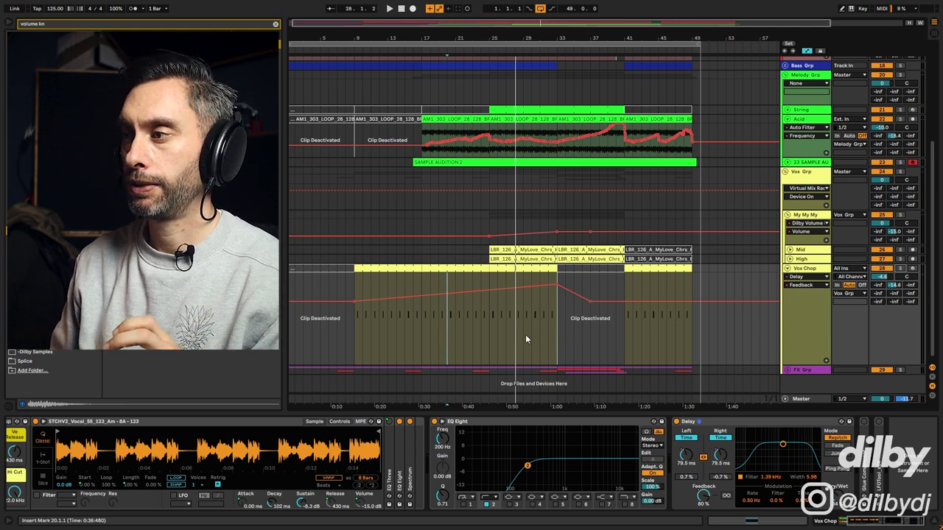
Show the Vox Chop Delay's Ping Pong automation, play from bar 25, and show the Delay's Device On automation.
{"action": "left_click", "coordinate": [490, 325]}
{"action": "left_click", "coordinate": [839, 469]}
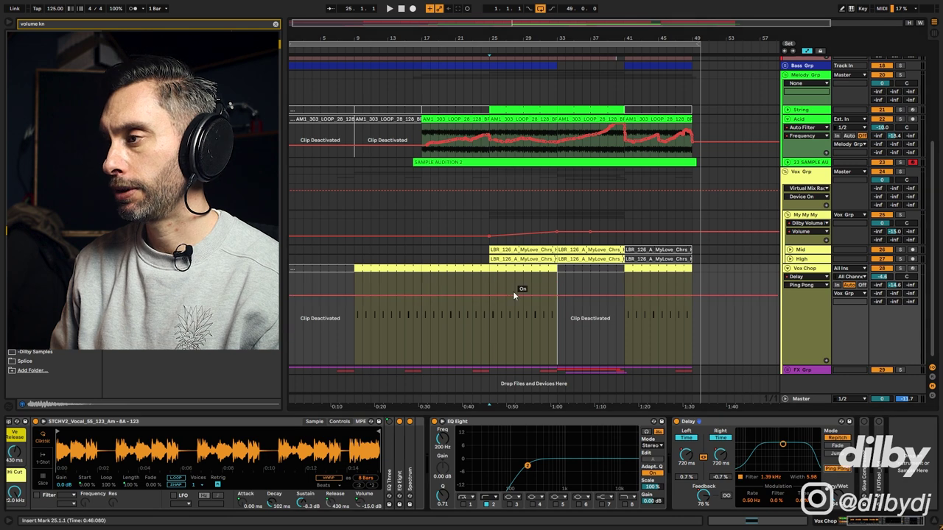
{"action": "key", "text": "space"}
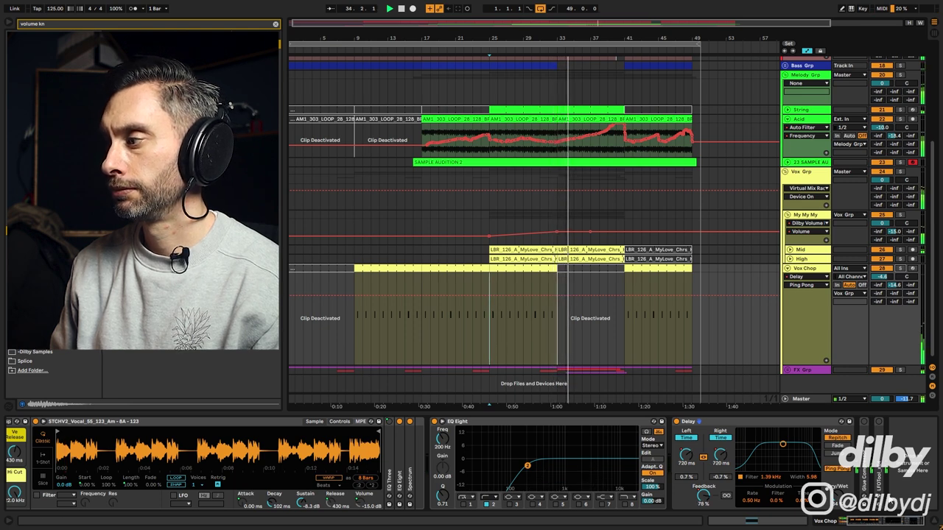
{"action": "left_click", "coordinate": [321, 328]}
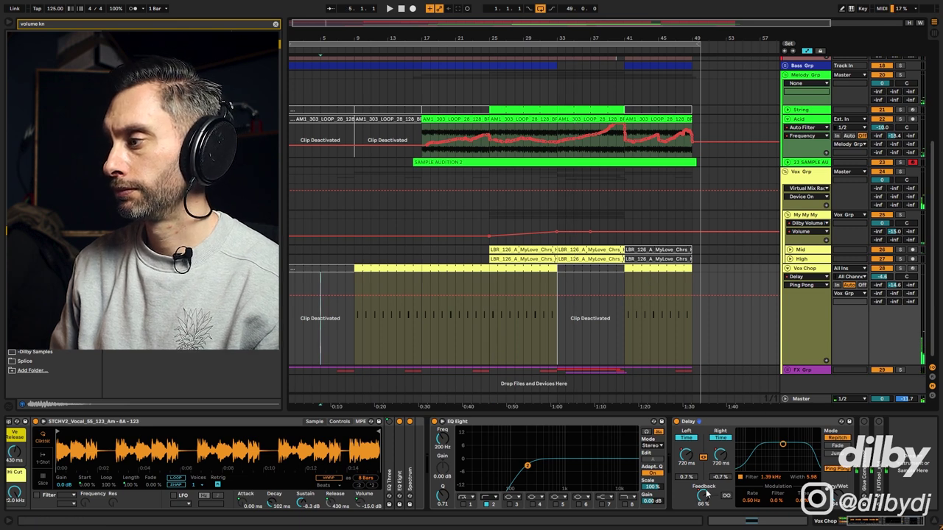
{"action": "left_click", "coordinate": [676, 427]}
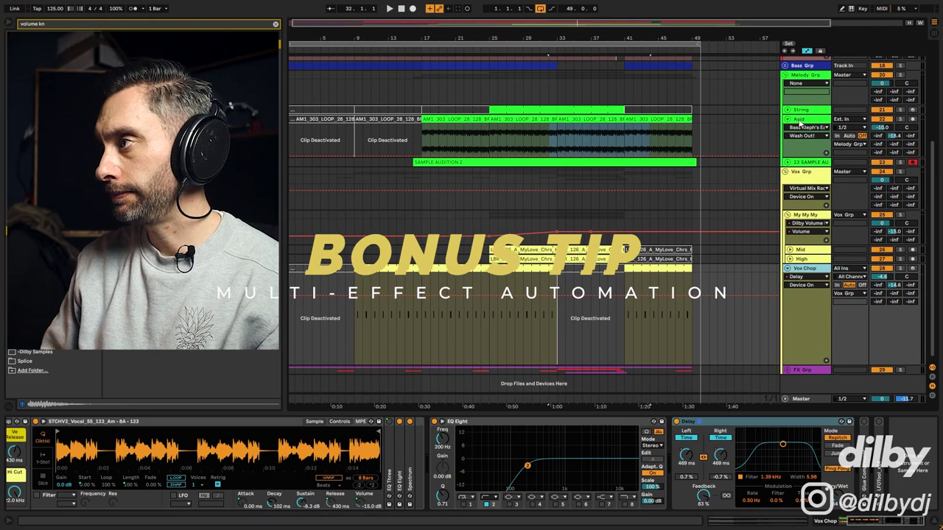
Show the Acid track's Bass Kleph Wash Out! rack and view the free Ableton plugins offer on the Bass Kleph website.
{"action": "left_click", "coordinate": [800, 122]}
{"action": "left_click", "coordinate": [694, 474]}
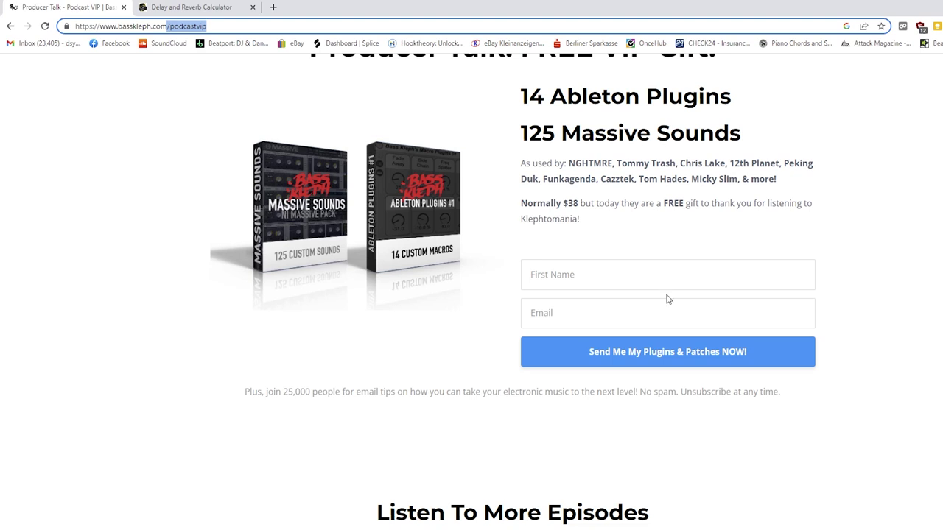
{"action": "left_click_drag", "start_coordinate": [661, 205], "coordinate": [731, 204]}
{"action": "scroll", "coordinate": [775, 154], "scroll_direction": "down", "scroll_amount": 1}
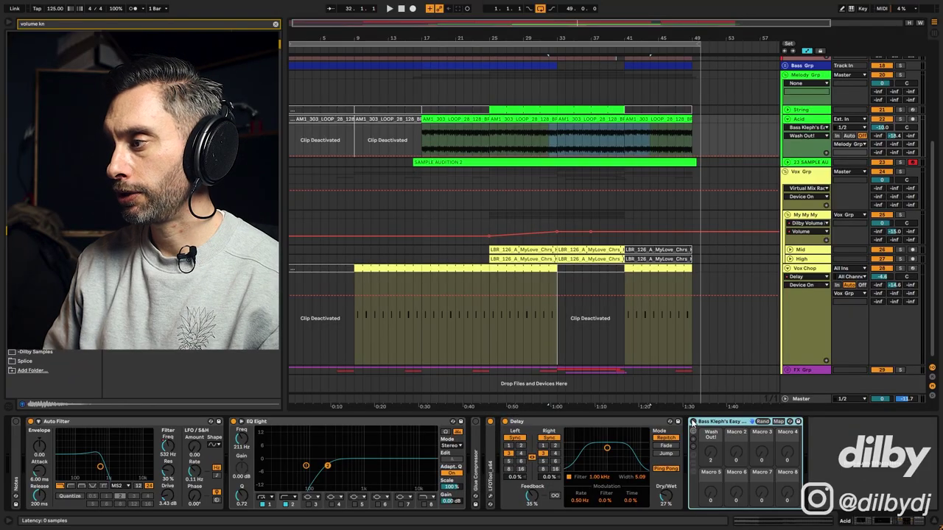
Reset the Wash Out! macro to 0 and reduce the Acid track's Bass Kleph rack to that single macro.
{"action": "left_click_drag", "start_coordinate": [711, 458], "coordinate": [712, 427]}
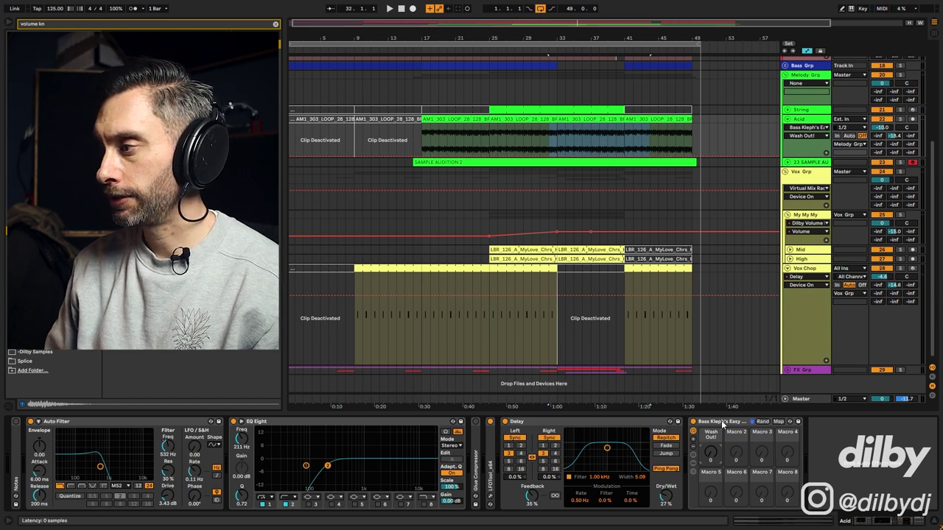
{"action": "left_click", "coordinate": [706, 447]}
{"action": "left_click", "coordinate": [694, 448]}
{"action": "left_click", "coordinate": [694, 447]}
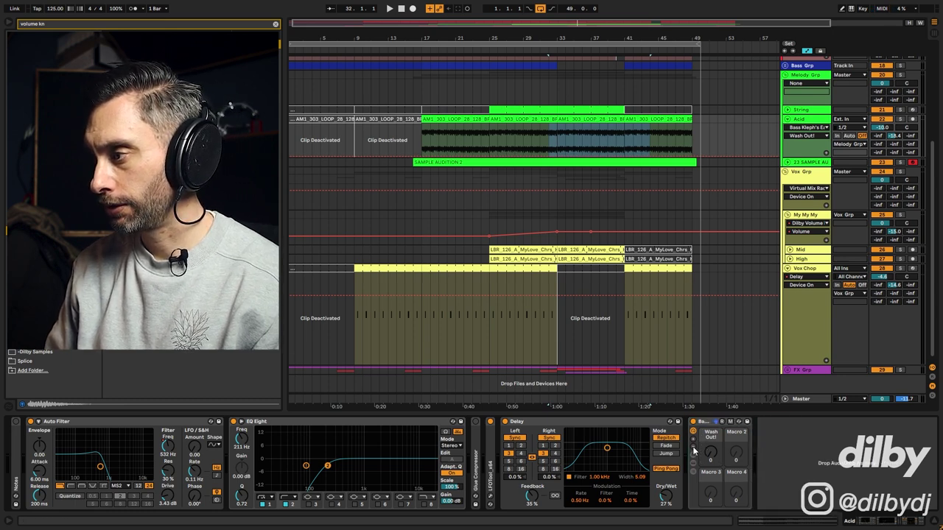
{"action": "left_click", "coordinate": [694, 448]}
{"action": "left_click", "coordinate": [694, 447]}
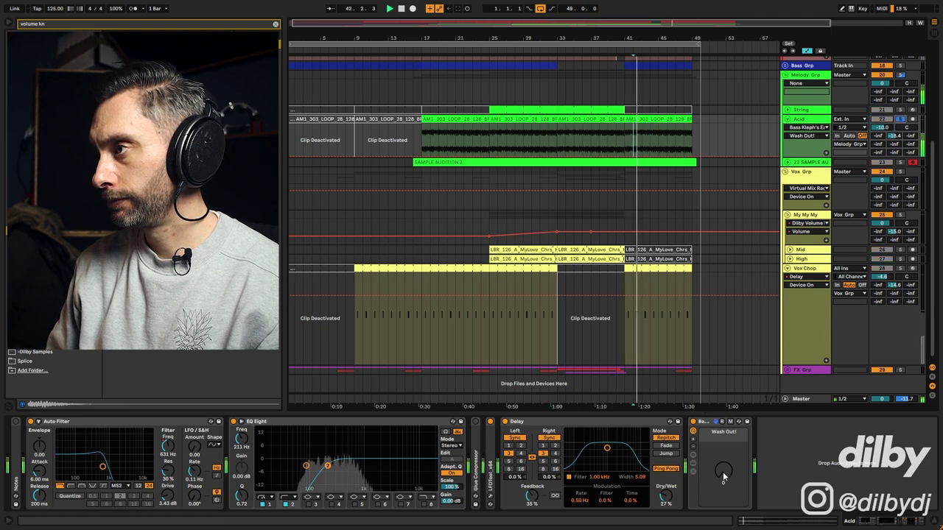
Sweep Wash Out! up and back to 0 while the soloed Acid track plays, and examine how it drives the rack's effects.
{"action": "left_click_drag", "start_coordinate": [724, 475], "coordinate": [724, 403]}
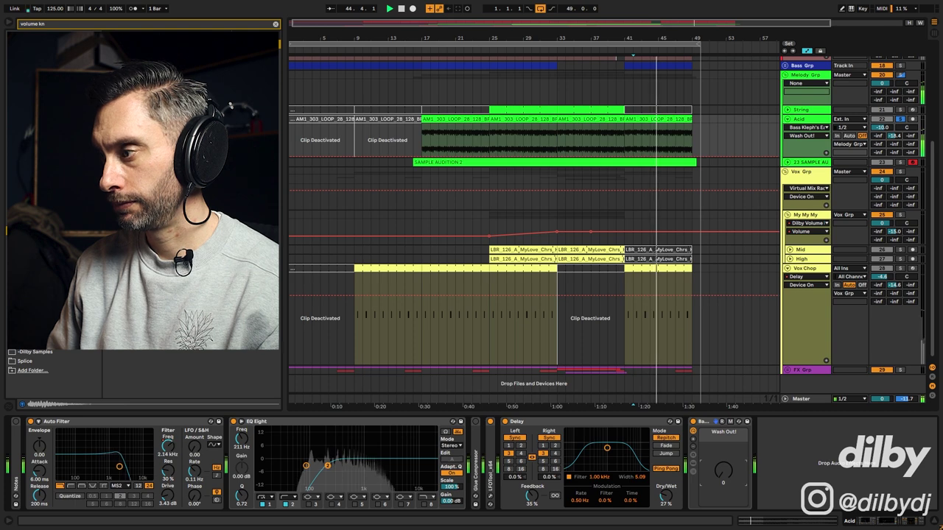
{"action": "left_click_drag", "start_coordinate": [724, 403], "coordinate": [725, 475]}
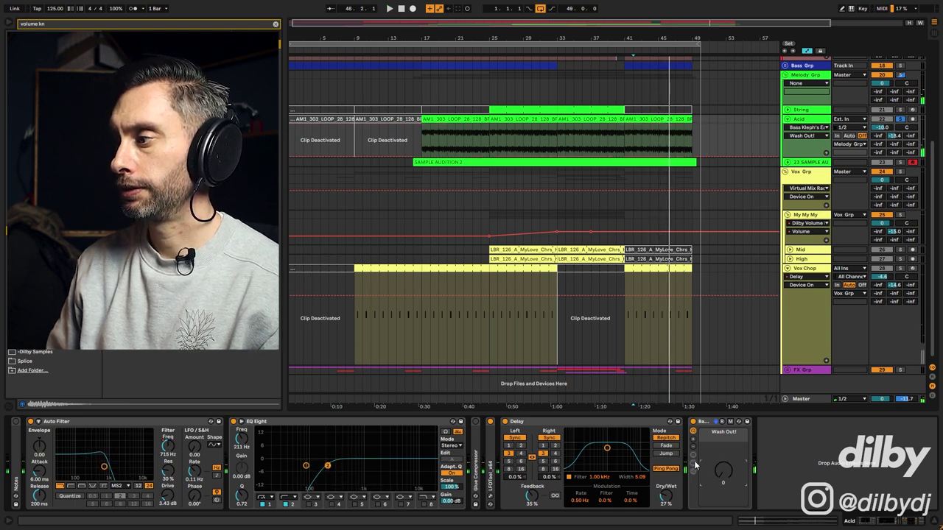
{"action": "left_click", "coordinate": [693, 464]}
{"action": "mouse_move", "coordinate": [880, 522]}
{"action": "left_mouse_down"}
{"action": "mouse_move", "coordinate": [915, 525]}
{"action": "mouse_move", "coordinate": [872, 525]}
{"action": "left_mouse_up"}
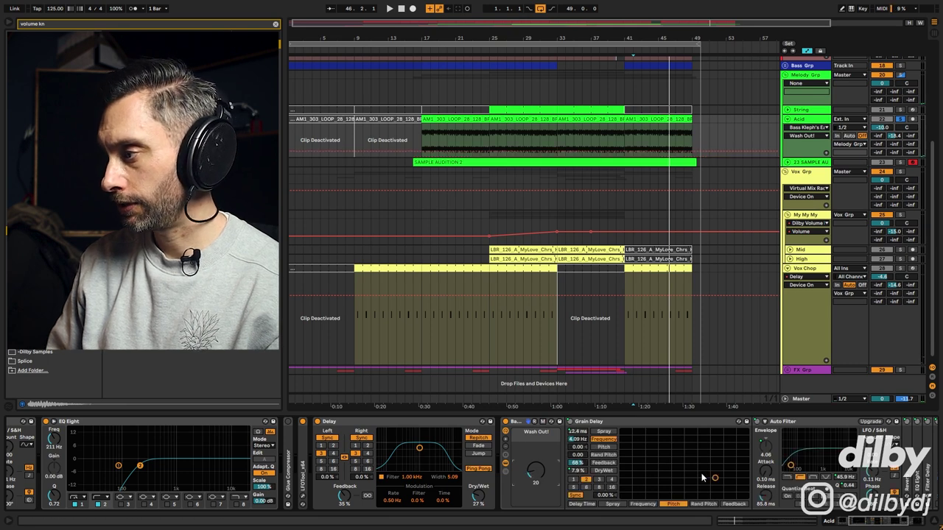
{"action": "left_click_drag", "start_coordinate": [535, 470], "coordinate": [535, 512]}
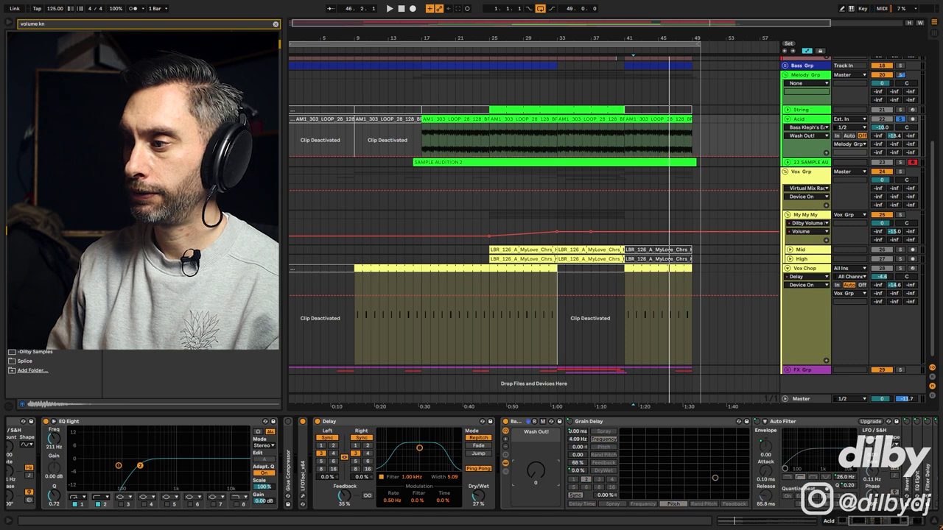
{"action": "left_click", "coordinate": [506, 464]}
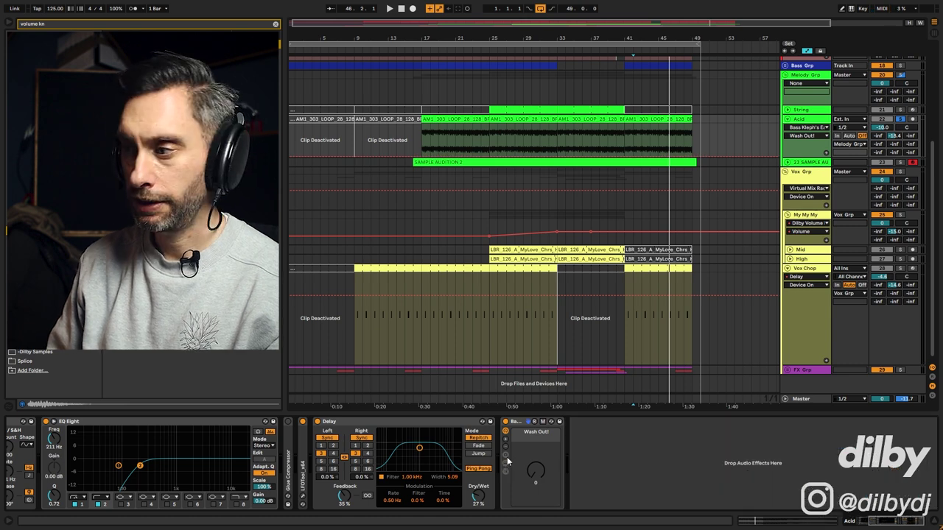
Draw Wash Out! automation on Acid rising from 0 at bar 33 to 127 near bar 40 and back to 0 at bar 41, and audition it.
{"action": "left_click", "coordinate": [600, 150]}
{"action": "key", "text": "space"}
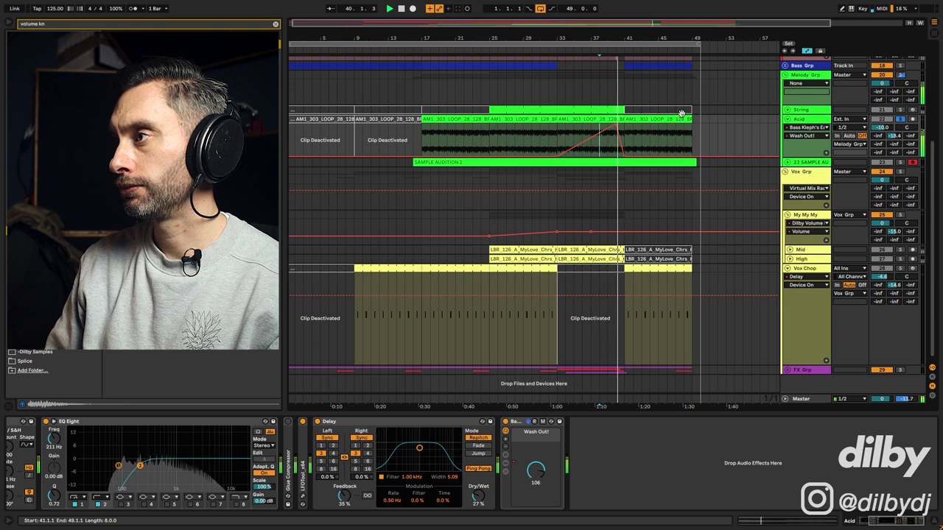
{"action": "key", "text": "space"}
Curve the Wash Out! rise between bars 33 and 40, unsolo Acid, and replay the transition in the full mix from bar 36.
{"action": "left_click", "coordinate": [591, 150]}
{"action": "key", "text": "Left"}
{"action": "key", "text": "Left"}
{"action": "key", "text": "Left"}
{"action": "key", "text": "Left"}
{"action": "key", "text": "Left"}
{"action": "key", "text": "Left"}
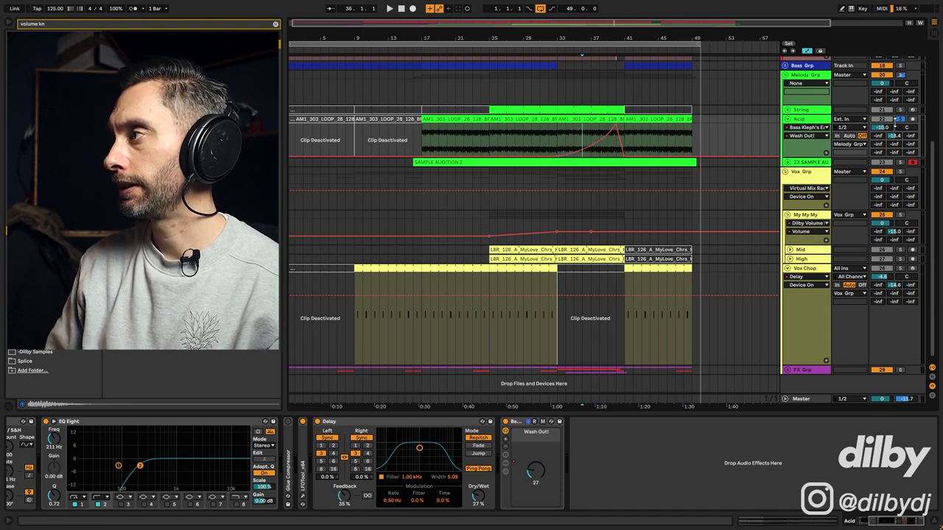
{"action": "key", "text": "space"}
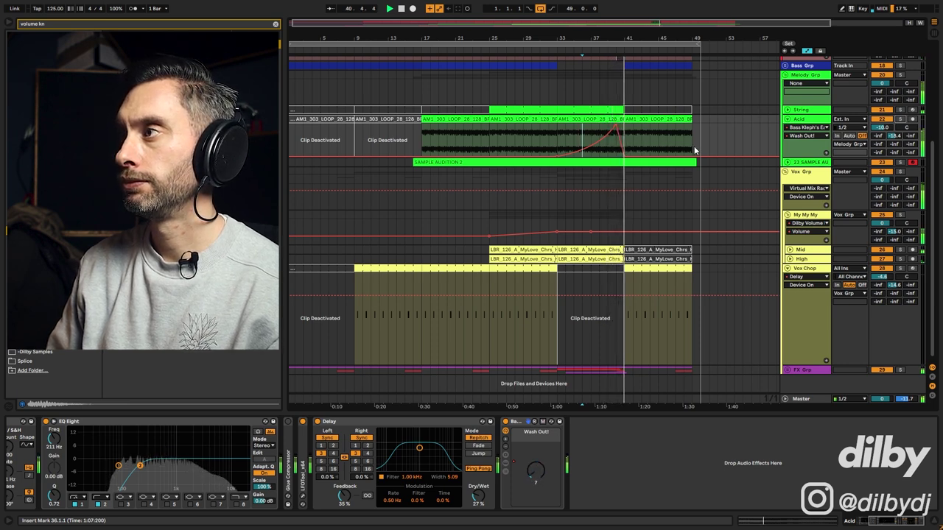
{"action": "left_click_drag", "start_coordinate": [675, 24], "coordinate": [675, 55]}
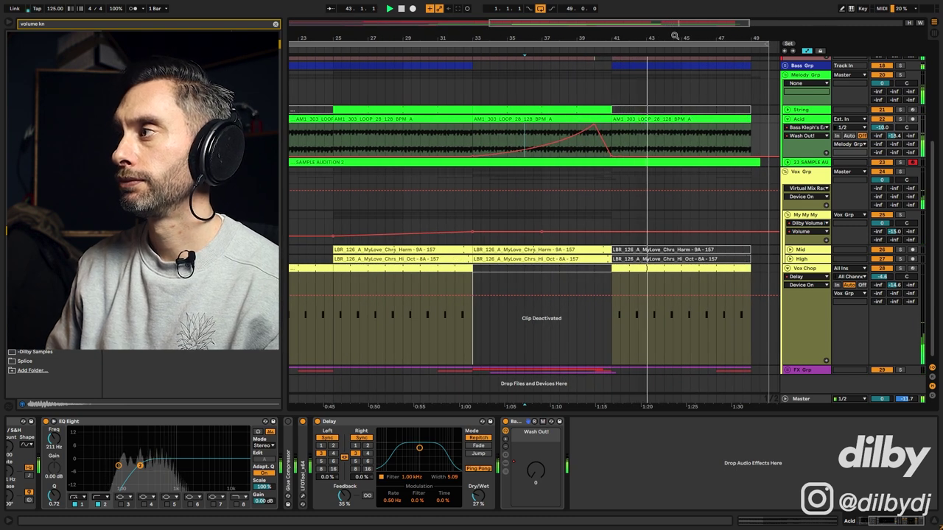
{"action": "key", "text": "space"}
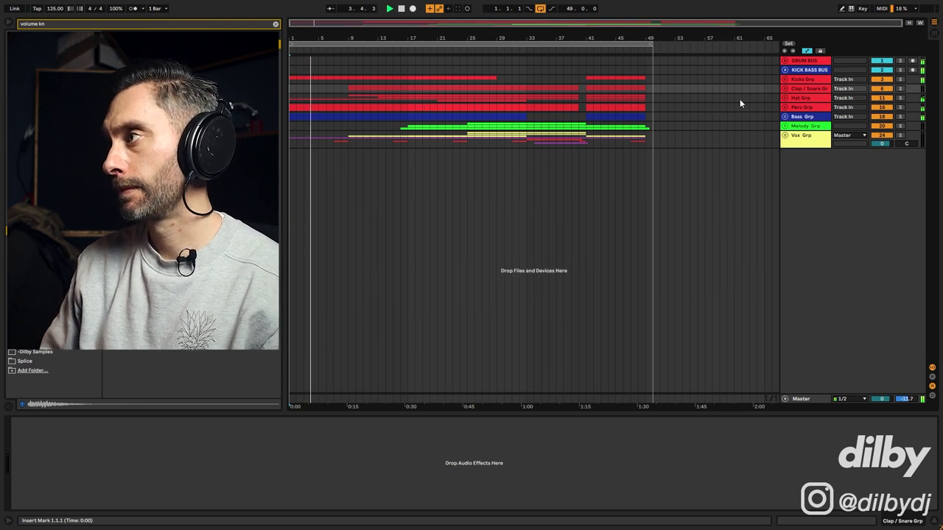
Play the arrangement from bar 1 and examine the Bongo Loop's EQ Eight automation, the vocal automation and the Vox Chop devices.
{"action": "left_click", "coordinate": [786, 107]}
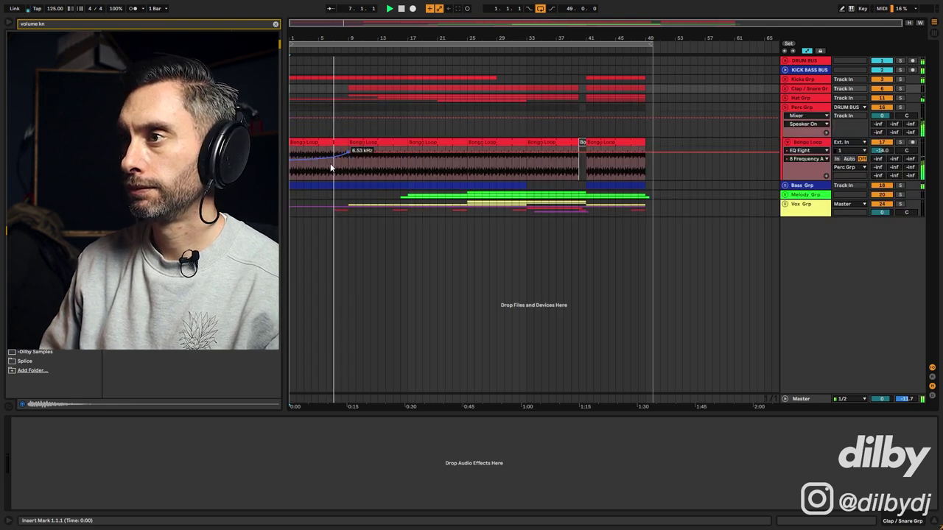
{"action": "left_click", "coordinate": [785, 203]}
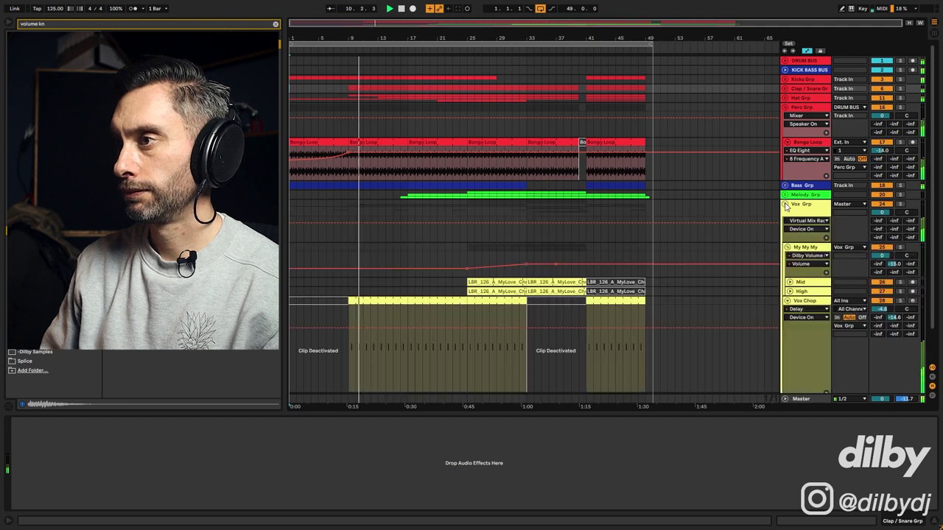
{"action": "left_click", "coordinate": [804, 303]}
{"action": "scroll", "coordinate": [797, 295], "scroll_direction": "down", "scroll_amount": 2}
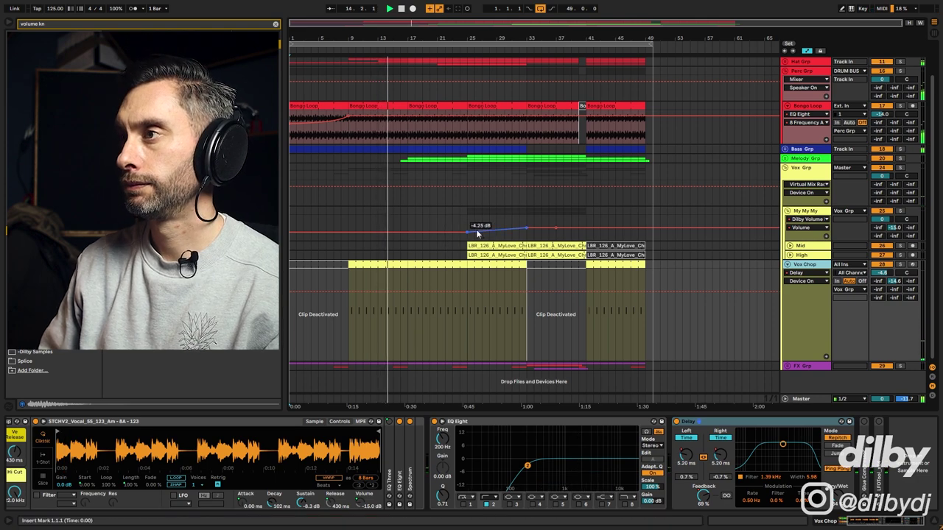
{"action": "scroll", "coordinate": [469, 206], "scroll_direction": "up", "scroll_amount": 2}
Unfold the Hat and Melody groups and the String track to examine the Closed Hat, String and Acid automation during playback.
{"action": "left_click", "coordinate": [788, 98]}
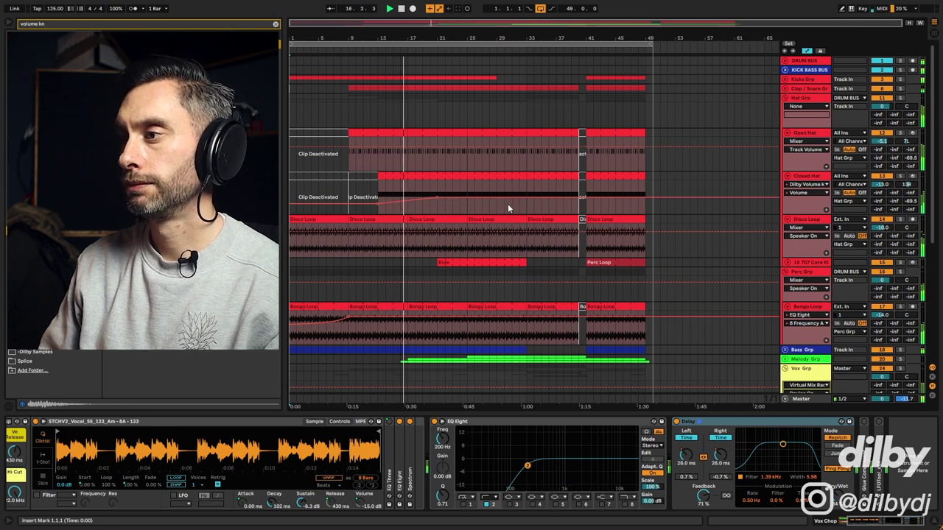
{"action": "scroll", "coordinate": [707, 310], "scroll_direction": "down", "scroll_amount": 2}
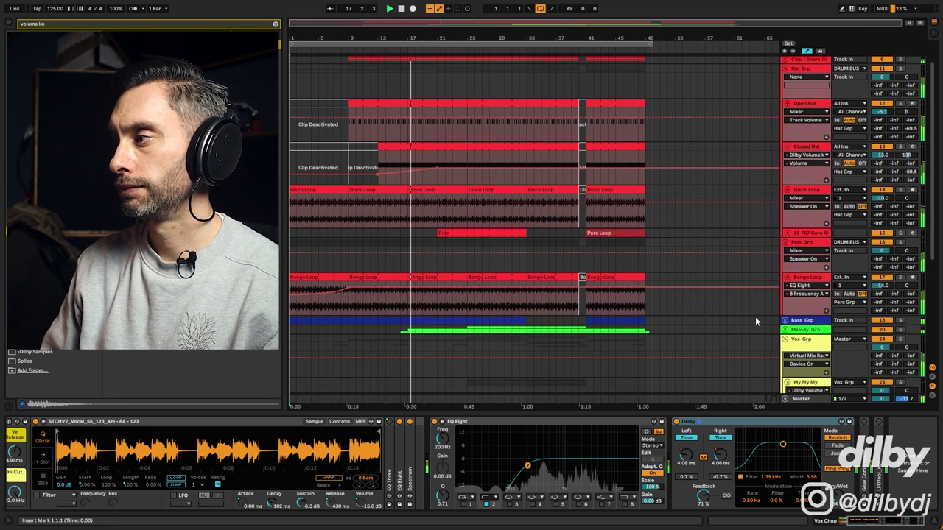
{"action": "left_click", "coordinate": [785, 330]}
{"action": "scroll", "coordinate": [530, 306], "scroll_direction": "down", "scroll_amount": 3}
{"action": "scroll", "coordinate": [515, 308], "scroll_direction": "down", "scroll_amount": 2}
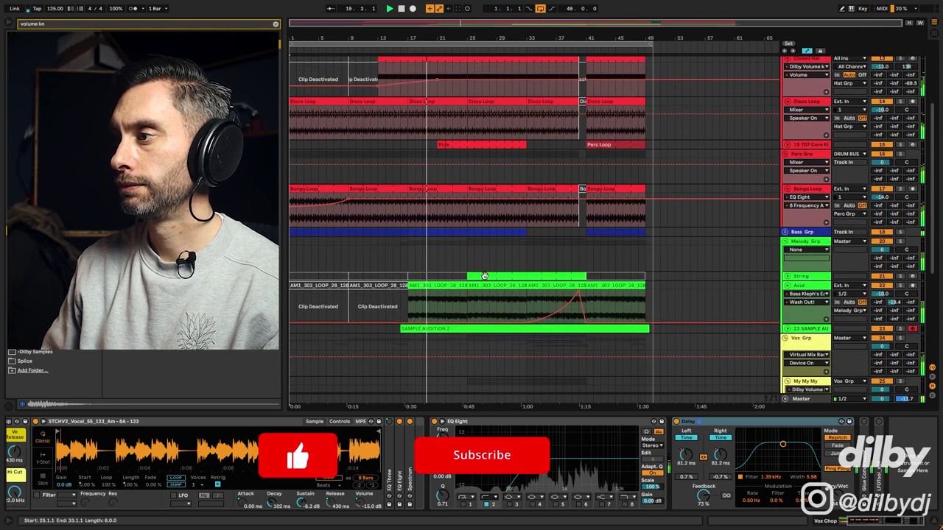
{"action": "left_click", "coordinate": [786, 278]}
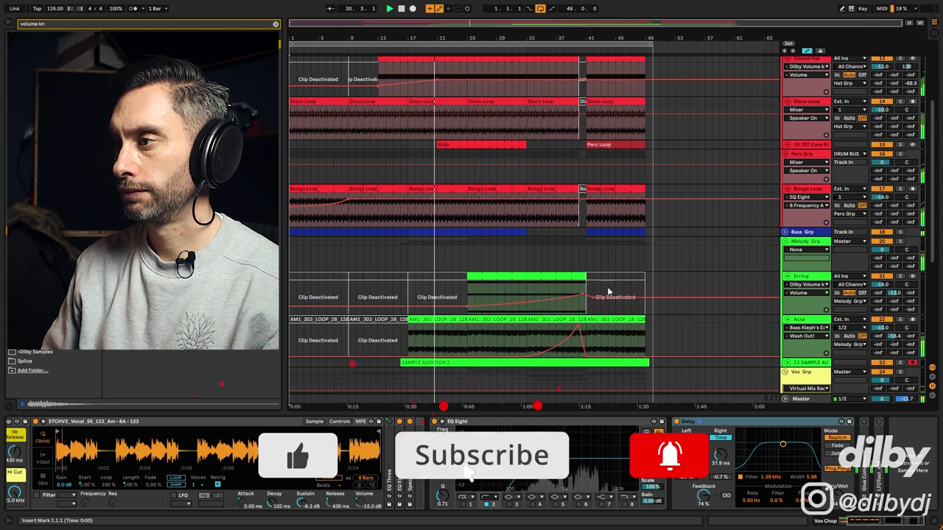
Unfold the DRUM BUS track to examine its C-Jacky Spray send automation and its device chain.
{"action": "scroll", "coordinate": [516, 221], "scroll_direction": "up", "scroll_amount": 2}
{"action": "scroll", "coordinate": [545, 181], "scroll_direction": "up", "scroll_amount": 4}
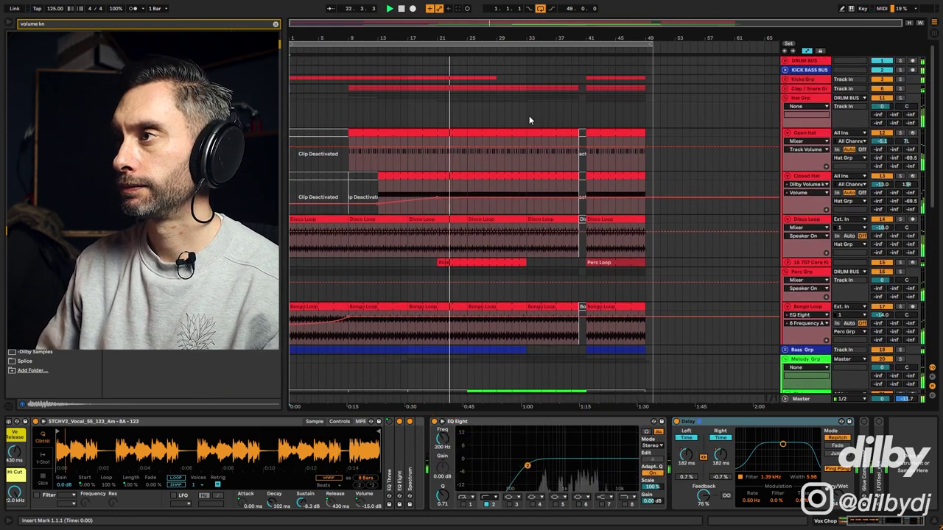
{"action": "left_click", "coordinate": [786, 61]}
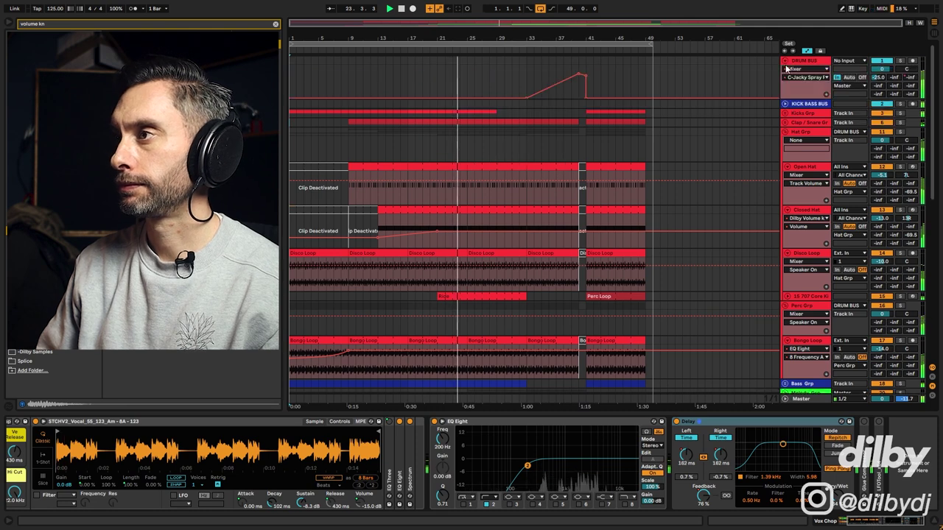
{"action": "left_click", "coordinate": [789, 70]}
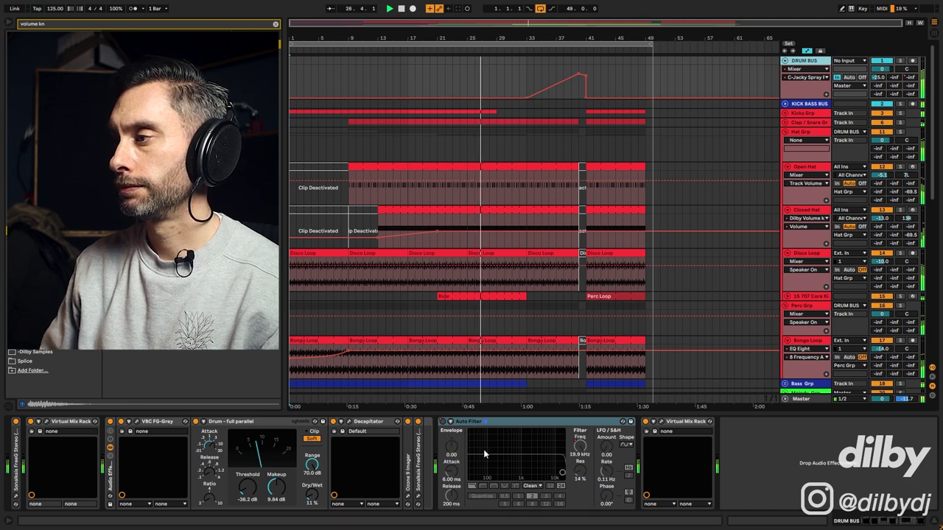
Show the My My My group's device chain to follow its Auto Filter and volume automation during playback.
{"action": "scroll", "coordinate": [709, 295], "scroll_direction": "down", "scroll_amount": 3}
{"action": "scroll", "coordinate": [786, 312], "scroll_direction": "down", "scroll_amount": 5}
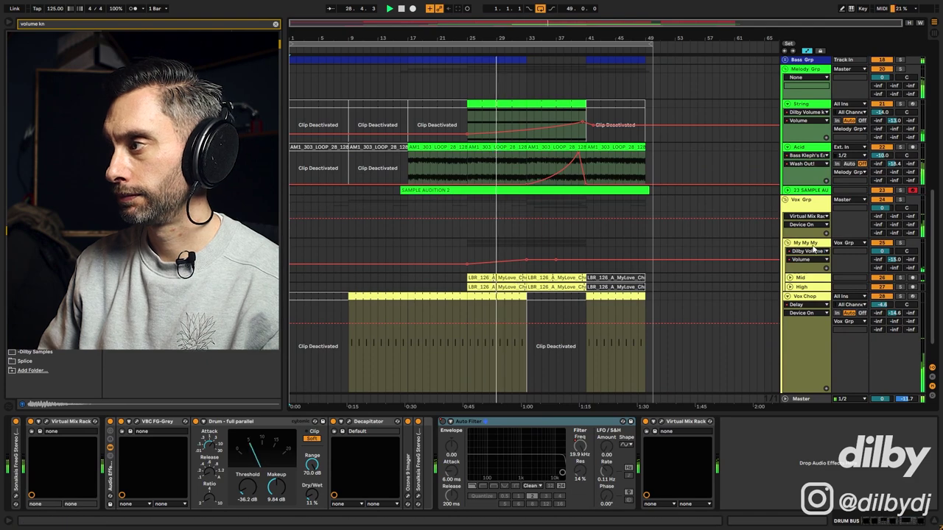
{"action": "left_click", "coordinate": [814, 249]}
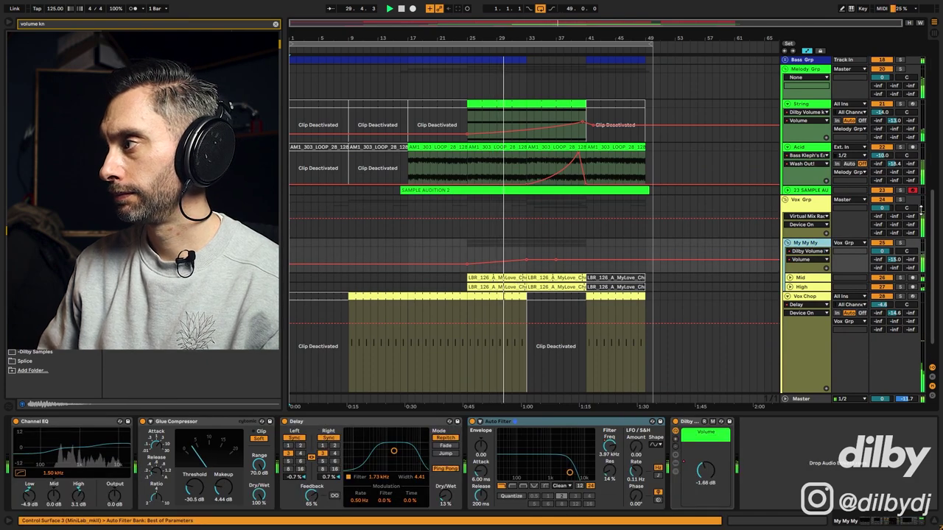
Show the DRUM BUS Auto Filter's Frequency automation, and return the lane to the C-Jacky Spray send automation.
{"action": "scroll", "coordinate": [920, 210], "scroll_direction": "up", "scroll_amount": 5}
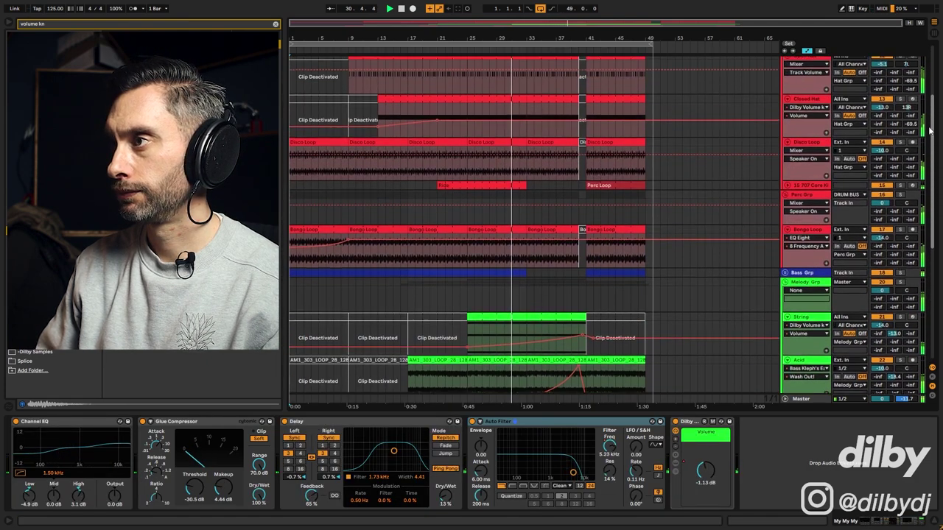
{"action": "scroll", "coordinate": [930, 131], "scroll_direction": "up", "scroll_amount": 3}
{"action": "left_click", "coordinate": [797, 64]}
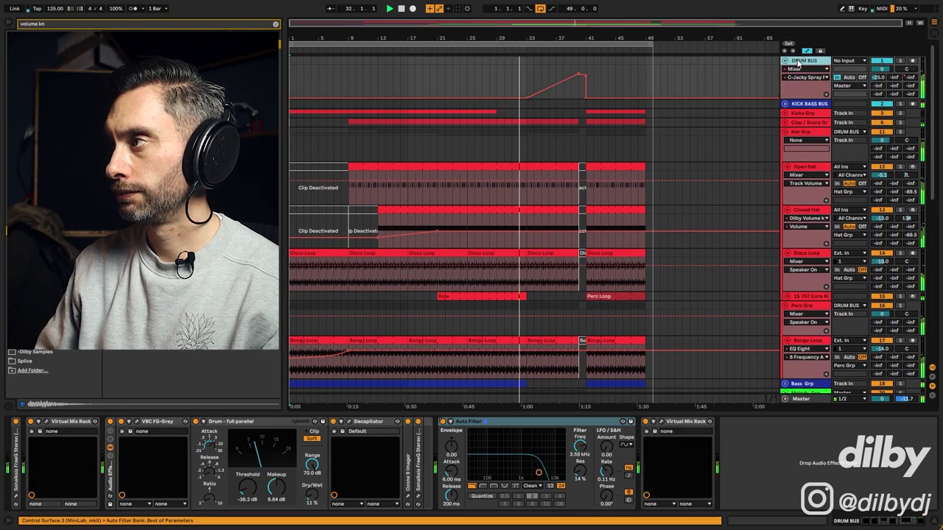
{"action": "left_click", "coordinate": [576, 437]}
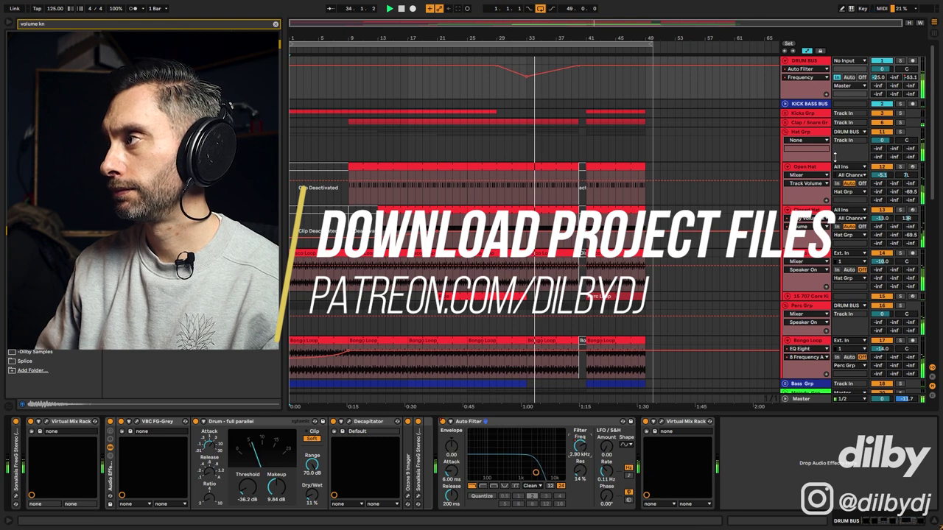
{"action": "left_click", "coordinate": [911, 78]}
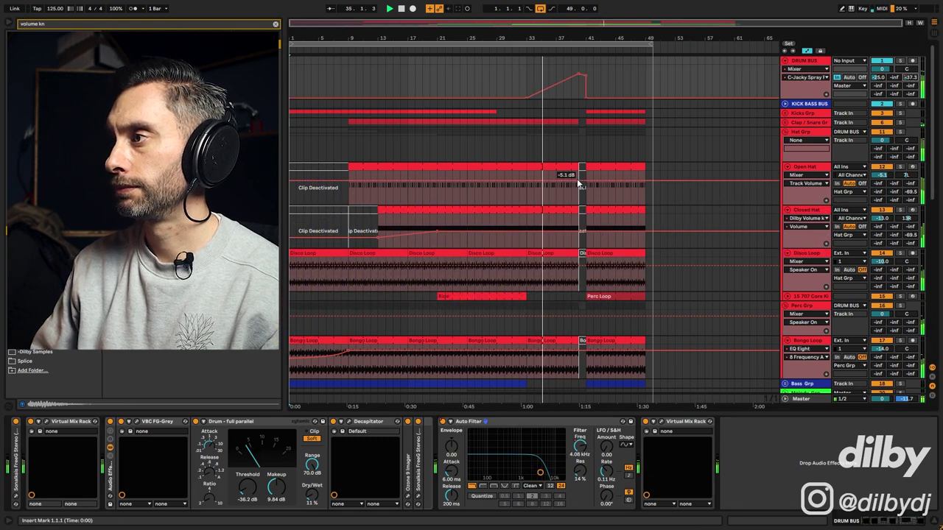
Follow the Acid track's Wash Out! automation through the drop, stop playback, and show the Vox Chop track's devices.
{"action": "scroll", "coordinate": [576, 178], "scroll_direction": "down", "scroll_amount": 8}
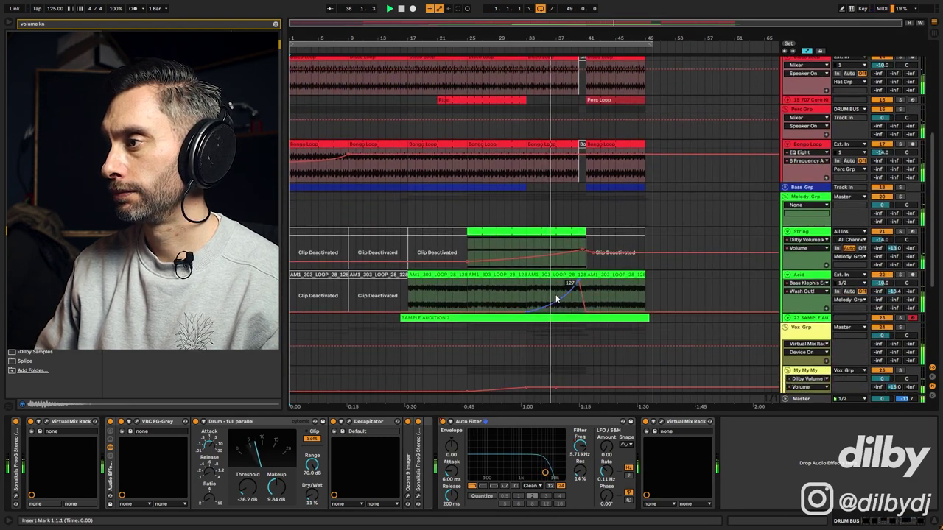
{"action": "left_click", "coordinate": [800, 277]}
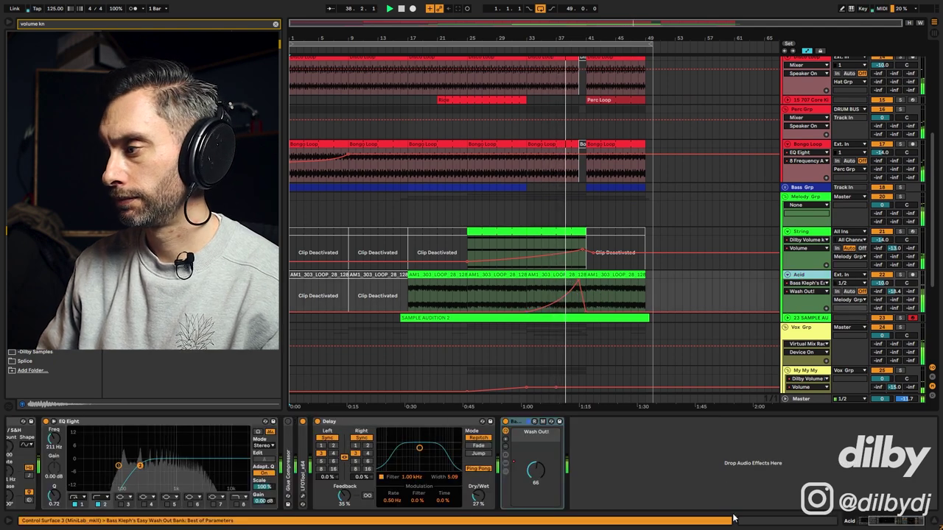
{"action": "scroll", "coordinate": [705, 508], "scroll_direction": "left", "scroll_amount": 5}
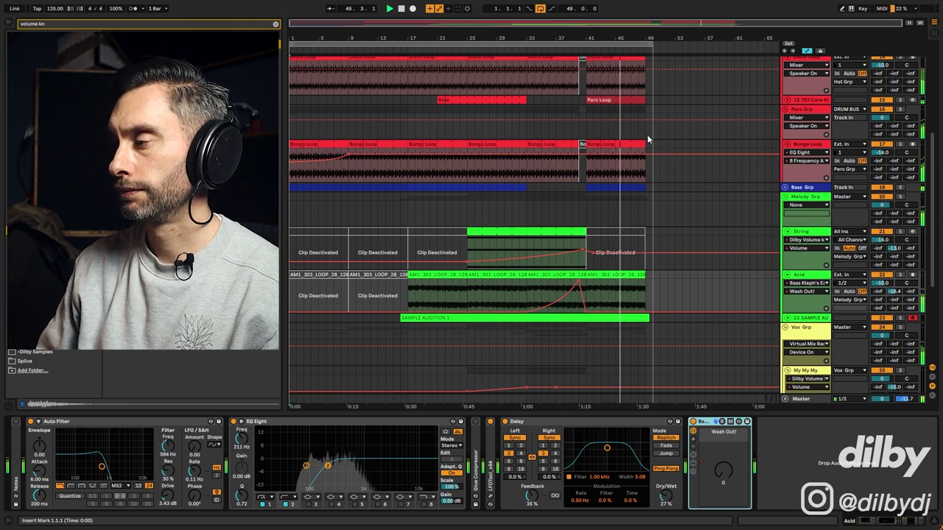
{"action": "left_click", "coordinate": [800, 329]}
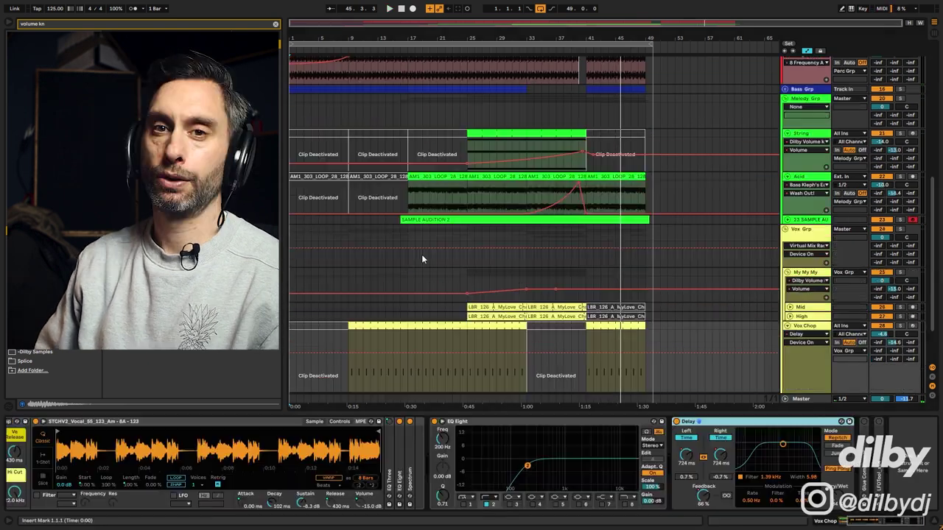